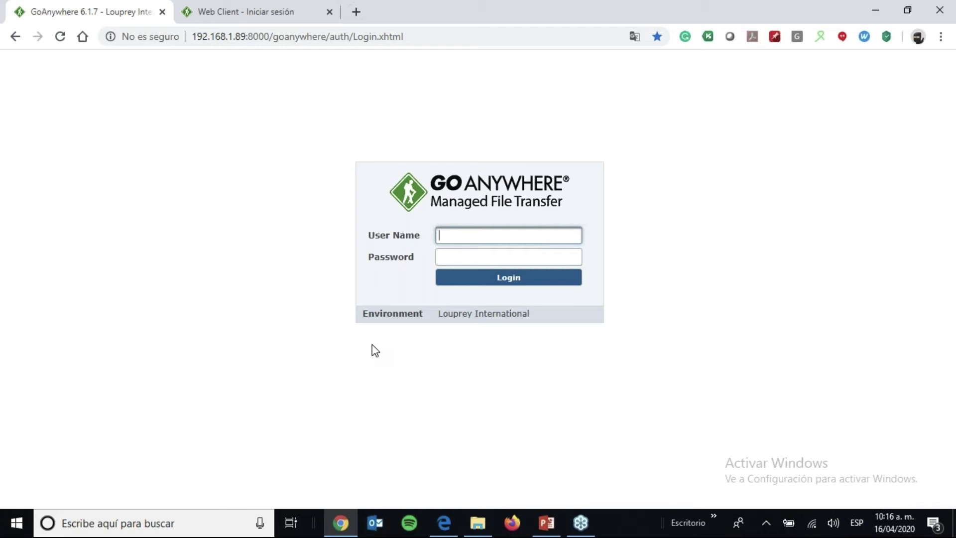
- Log in with the administrator credentials and scroll the dashboard's web user logins and service status
type("root")
key("Tab")
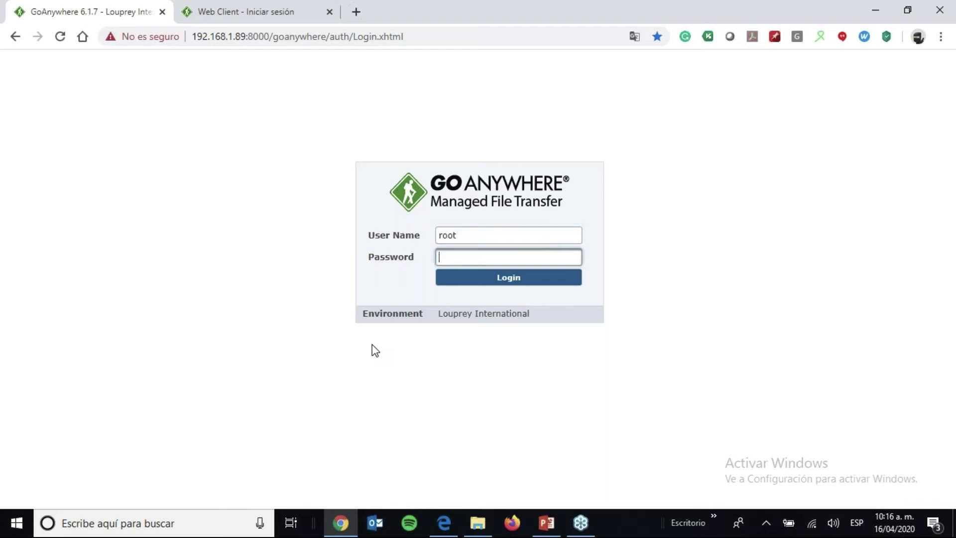
type("••••••••••")
key("Return")
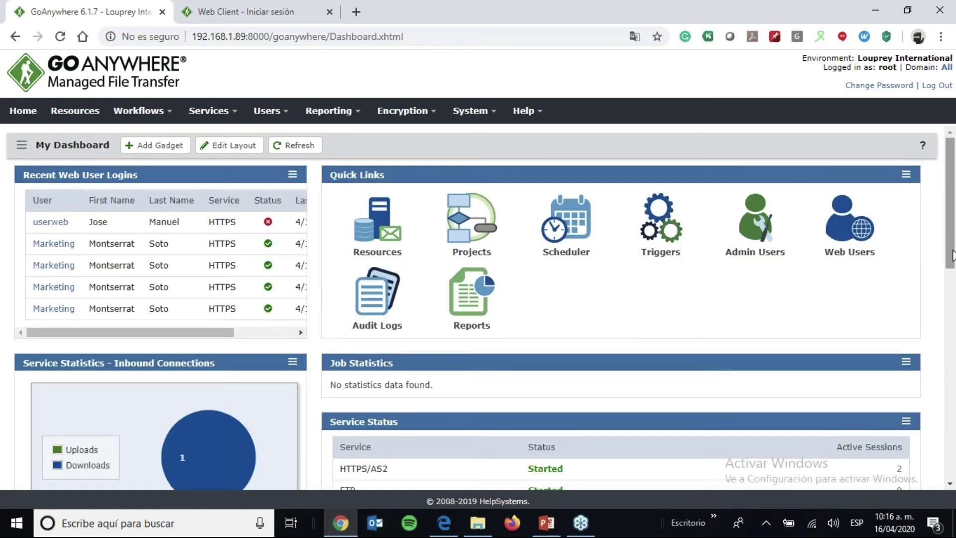
left_click_drag(954, 256, 952, 326)
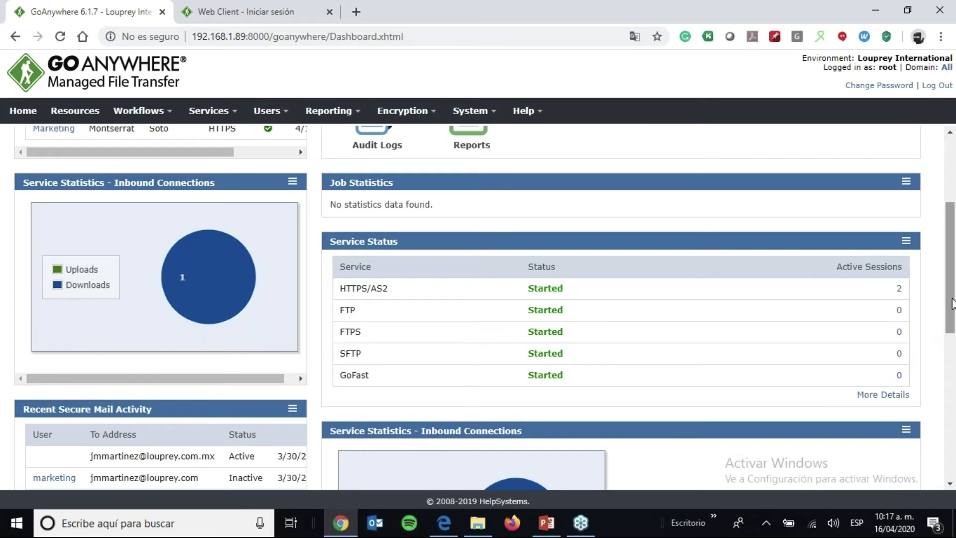
left_click_drag(949, 295, 949, 240)
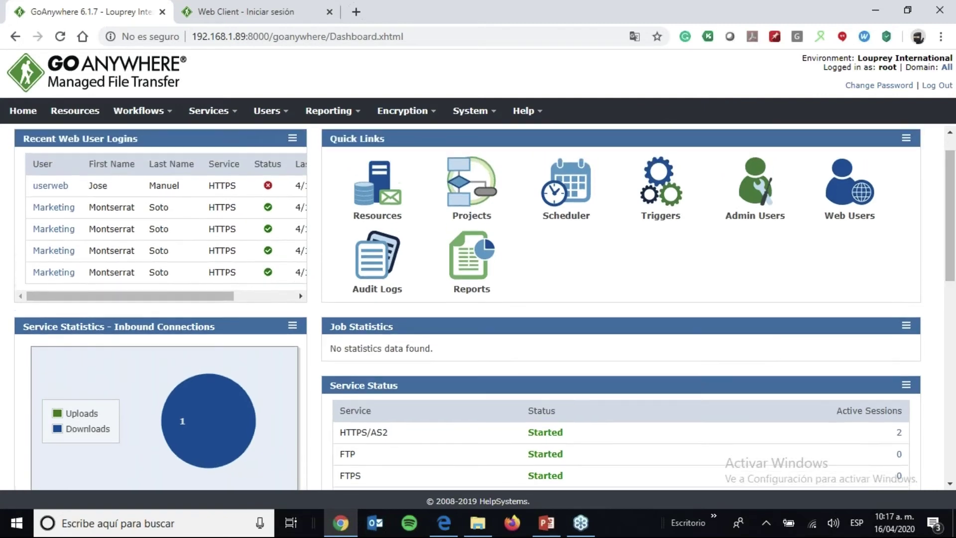
- Edit the FTP service from Service Manager and view its Upload Restrictions settings
left_click(205, 119)
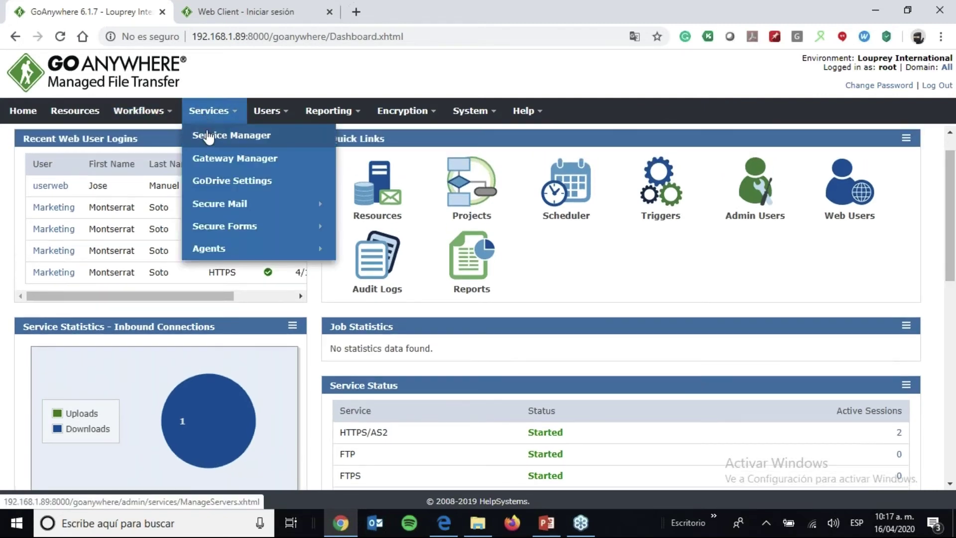
left_click(207, 135)
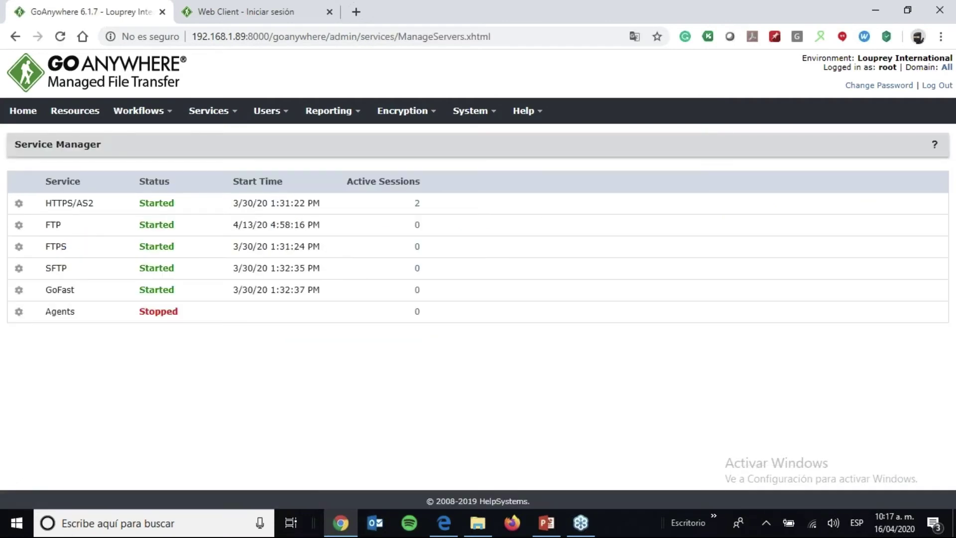
left_click(19, 225)
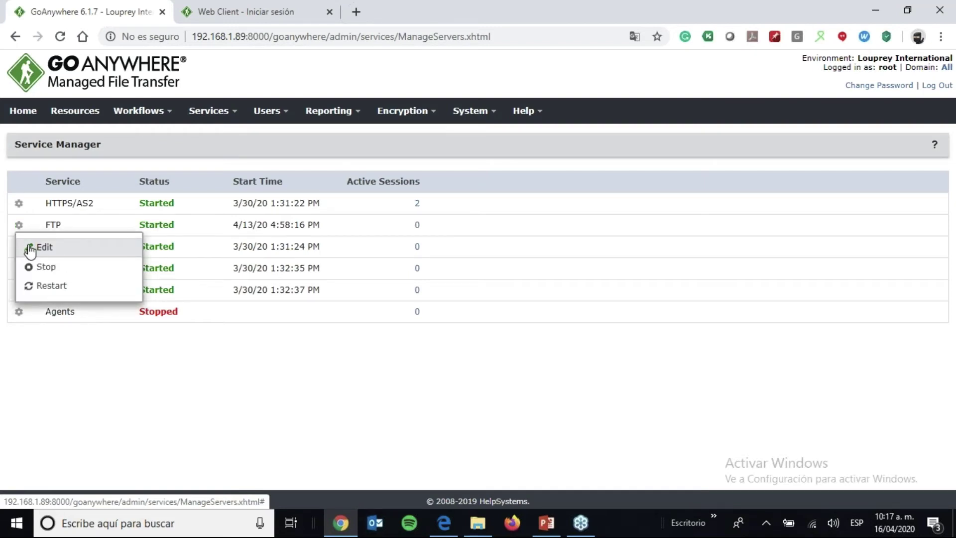
left_click(27, 246)
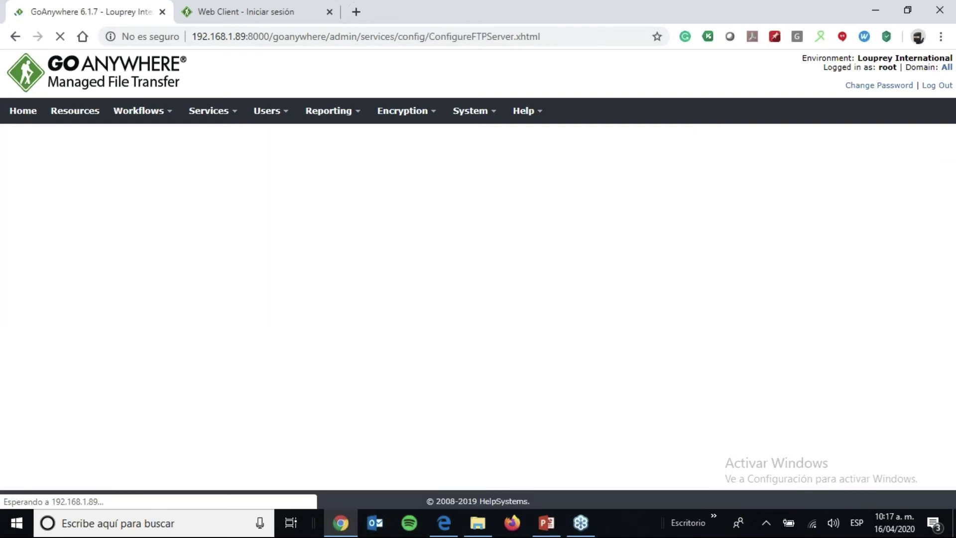
left_click(86, 203)
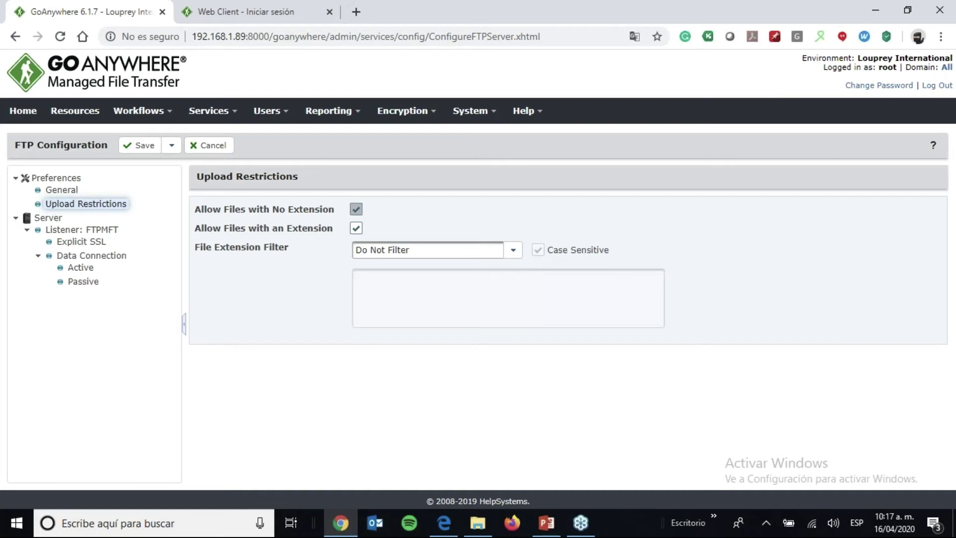
- Set the FTPMFT listener's Explicit SSL protocol to TLS 1.1
left_click(111, 205)
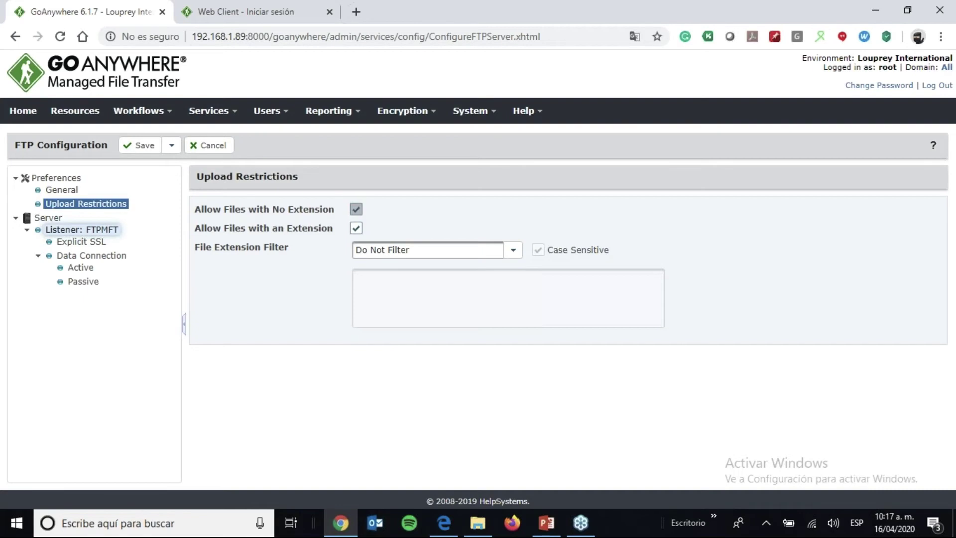
left_click(81, 230)
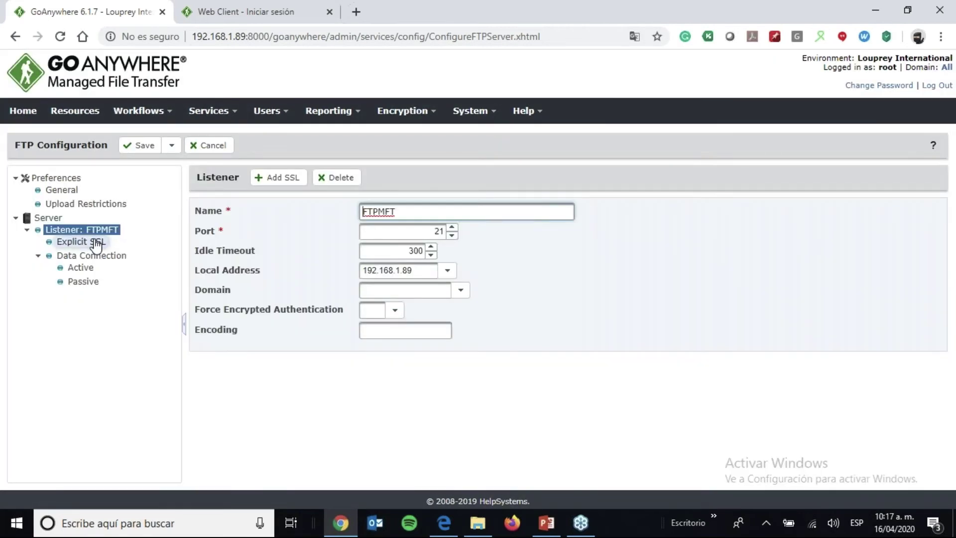
left_click(96, 243)
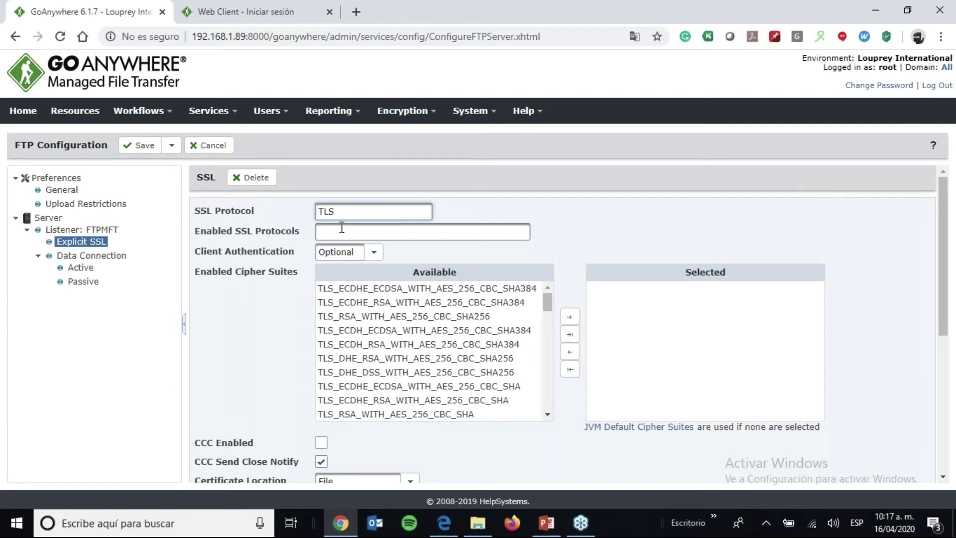
type("SSL,")
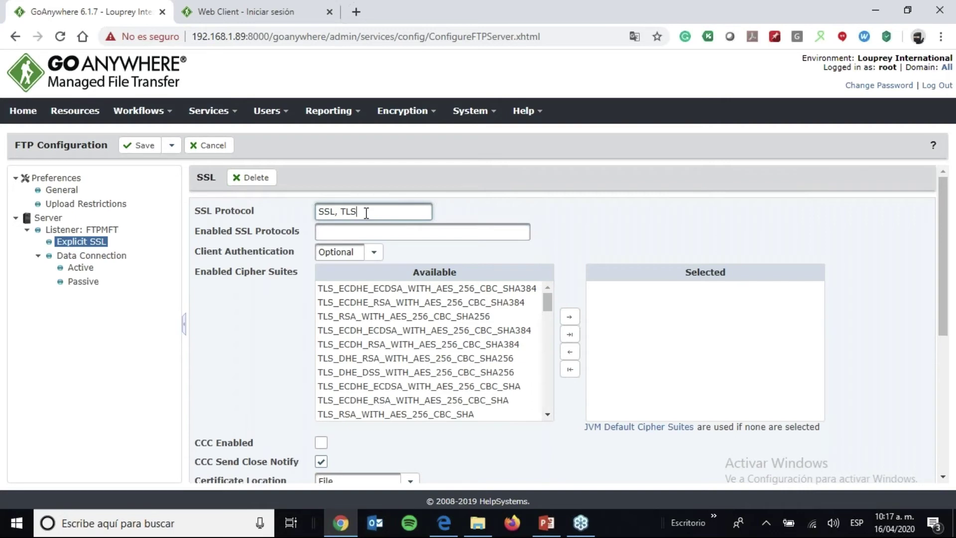
type(" 1.1")
left_click(343, 211)
key("BackSpace")
key("BackSpace")
key("BackSpace")
key("BackSpace")
key("BackSpace")
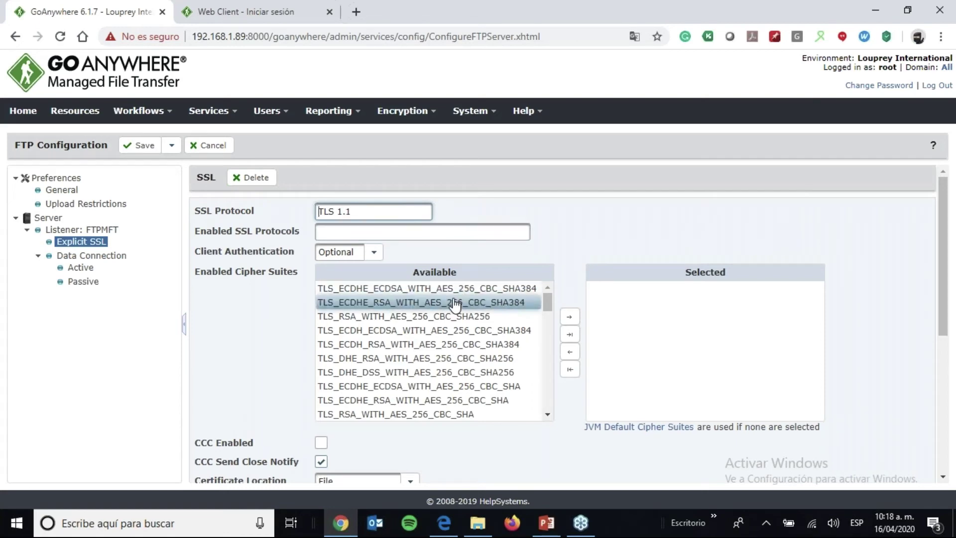
- Move all cipher suites to the Selected list and review the key store settings
left_click(471, 289)
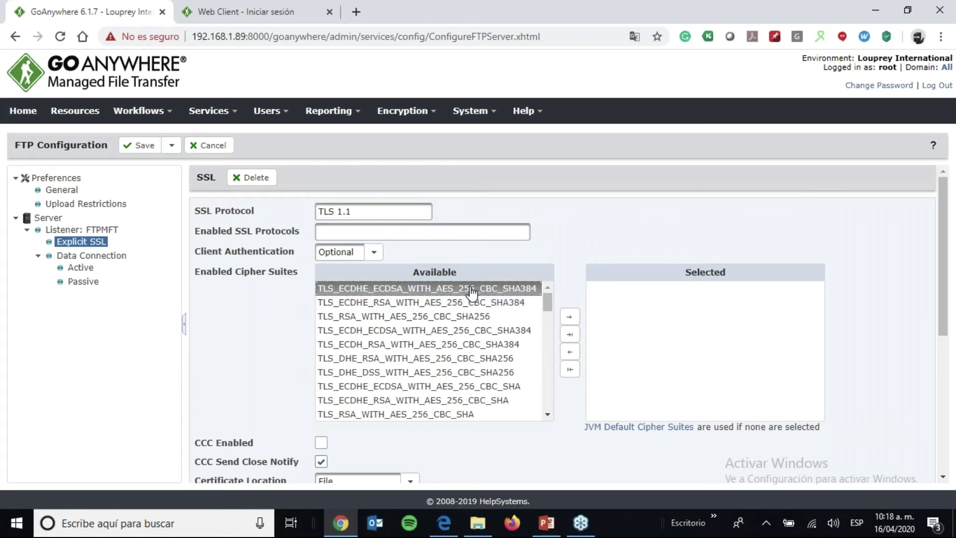
left_click(570, 335)
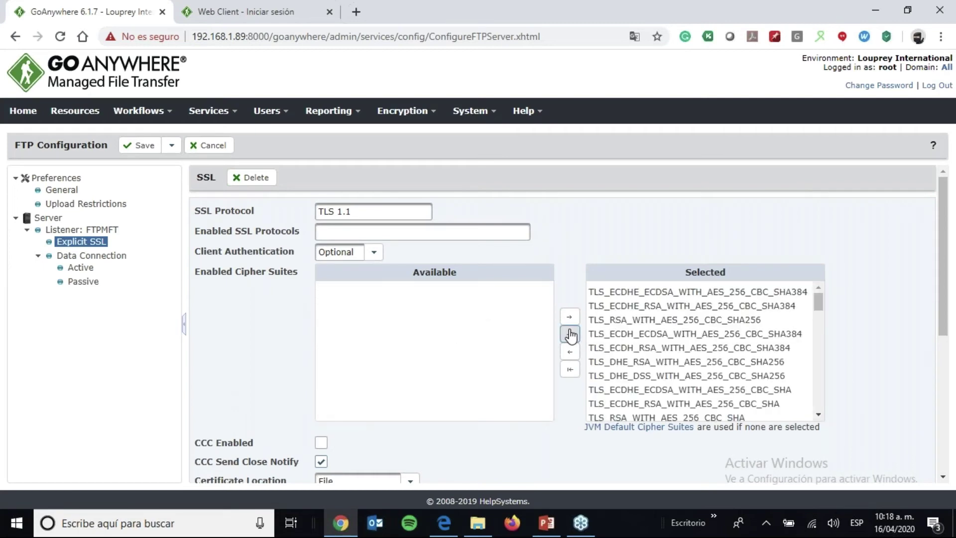
left_click(747, 348)
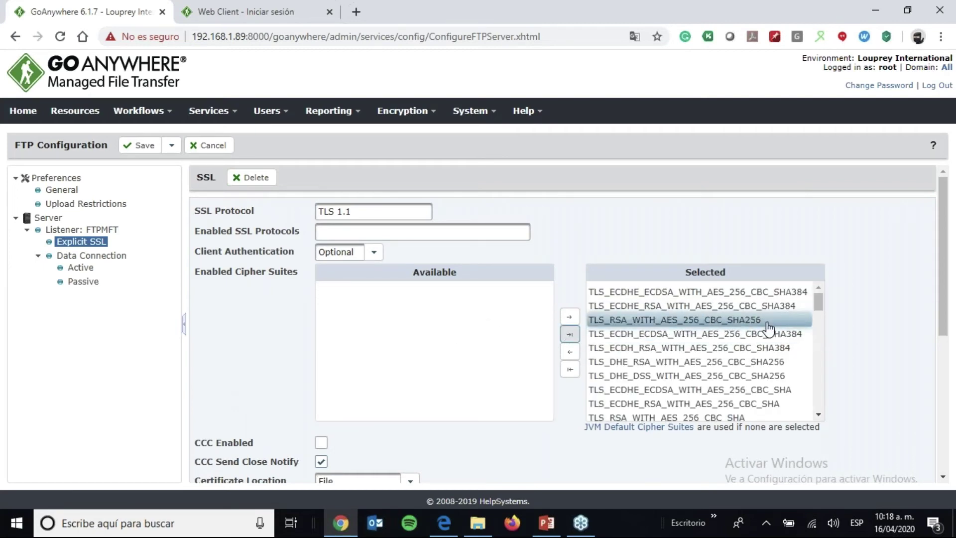
left_click_drag(820, 304, 820, 412)
left_click_drag(944, 324, 784, 482)
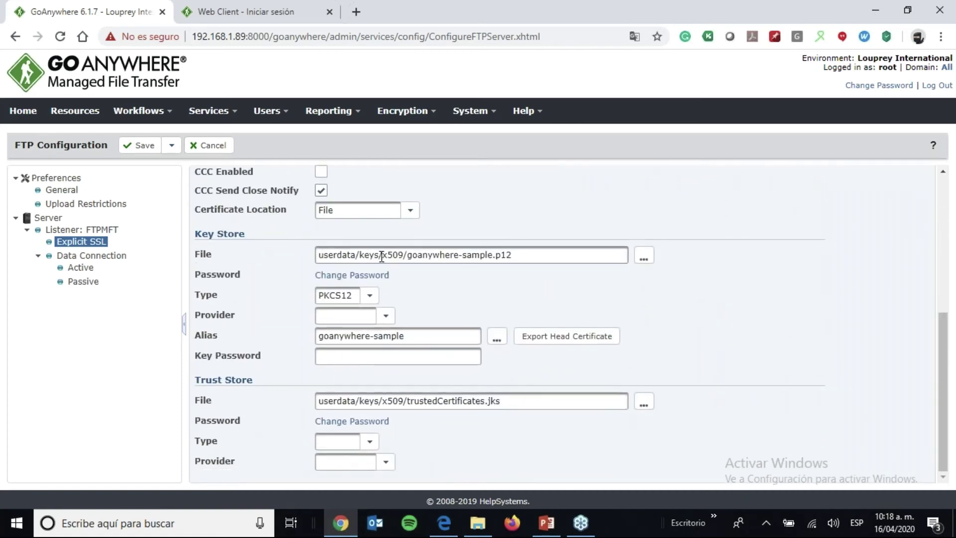
left_click_drag(381, 257, 404, 256)
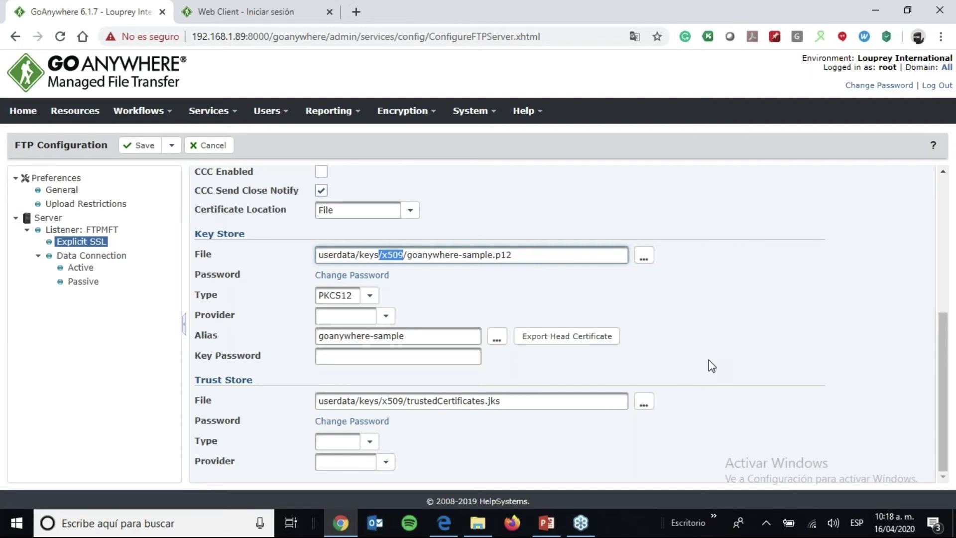
- Discard the FTP configuration changes and stop the FTP service in Service Manager
left_click(214, 146)
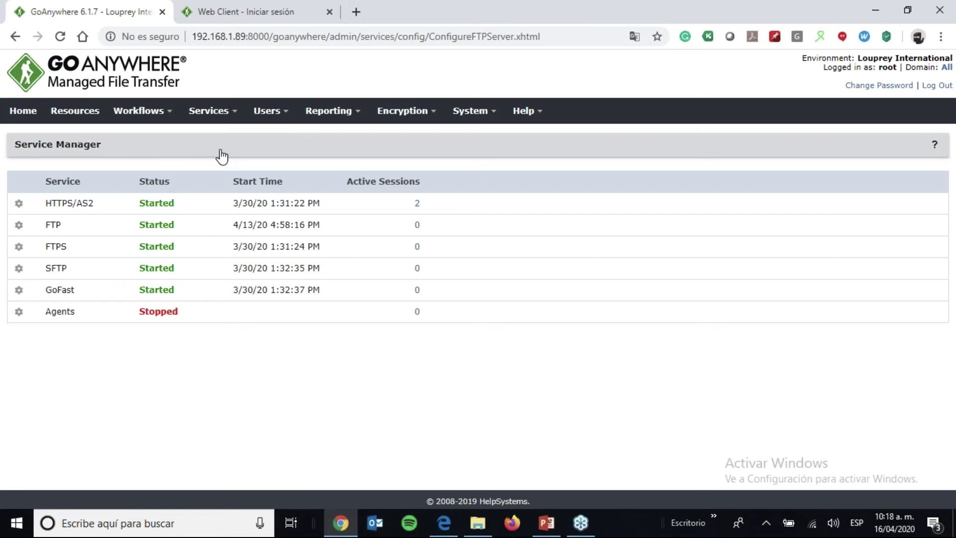
left_click(20, 226)
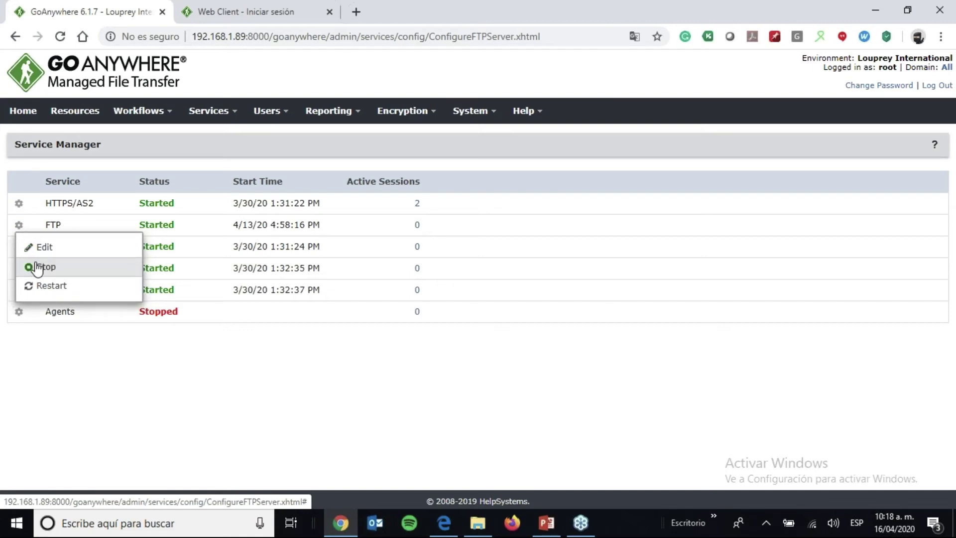
left_click(37, 268)
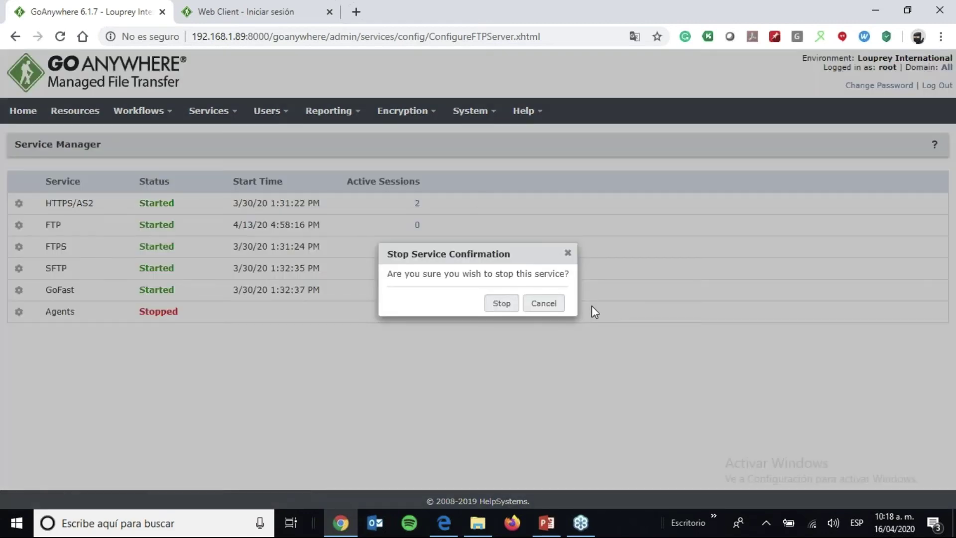
left_click(501, 304)
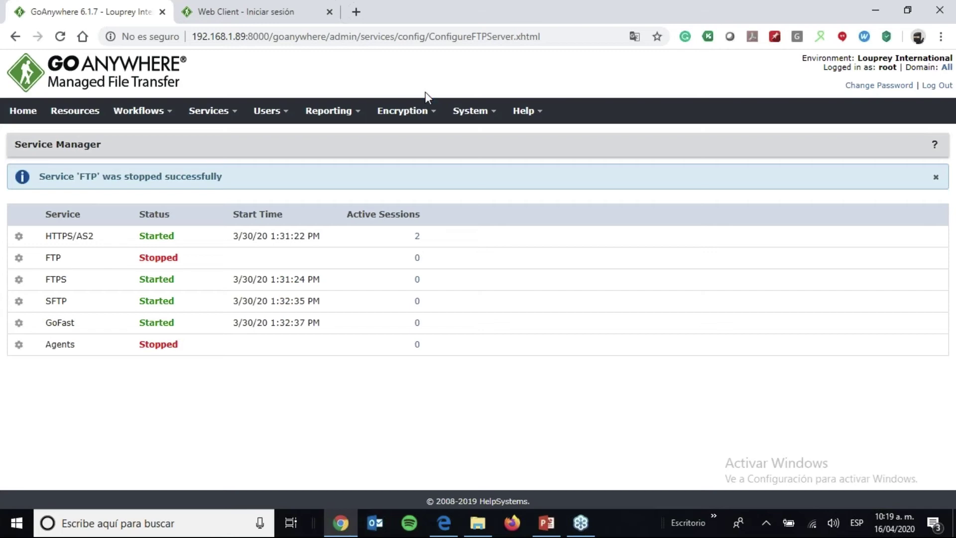
left_click(416, 115)
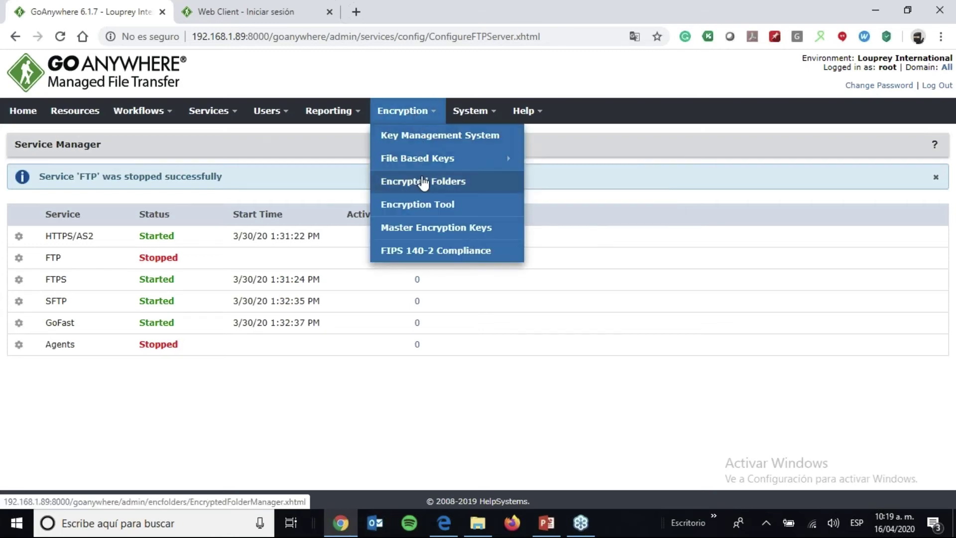
- Inspect the addtrustclass1ca certificate's details, including its 2048 key size
mouse_move(442, 163)
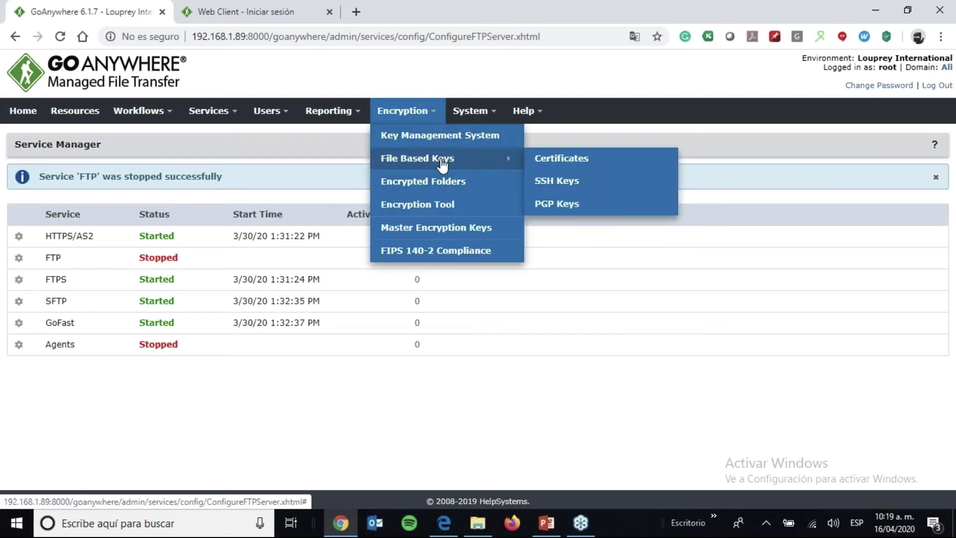
left_click(565, 159)
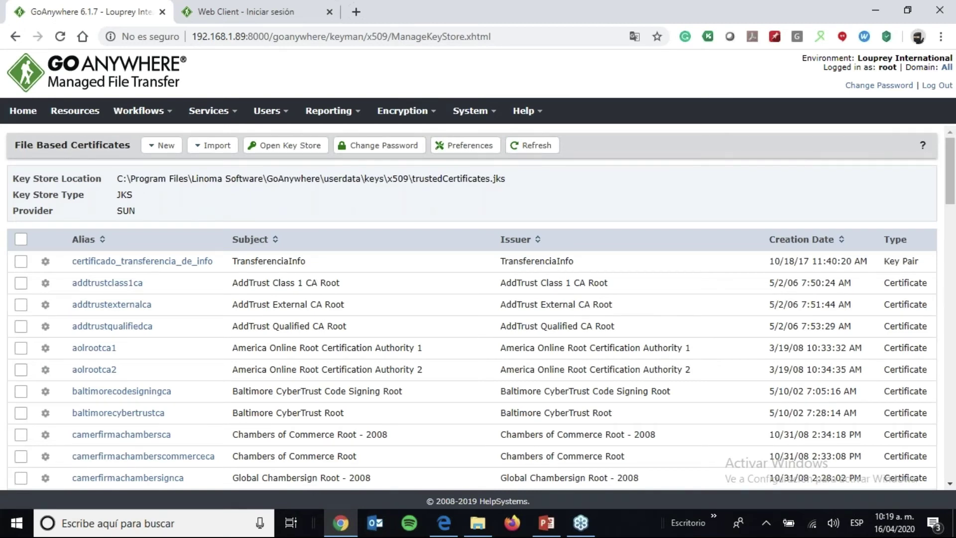
left_click(122, 283)
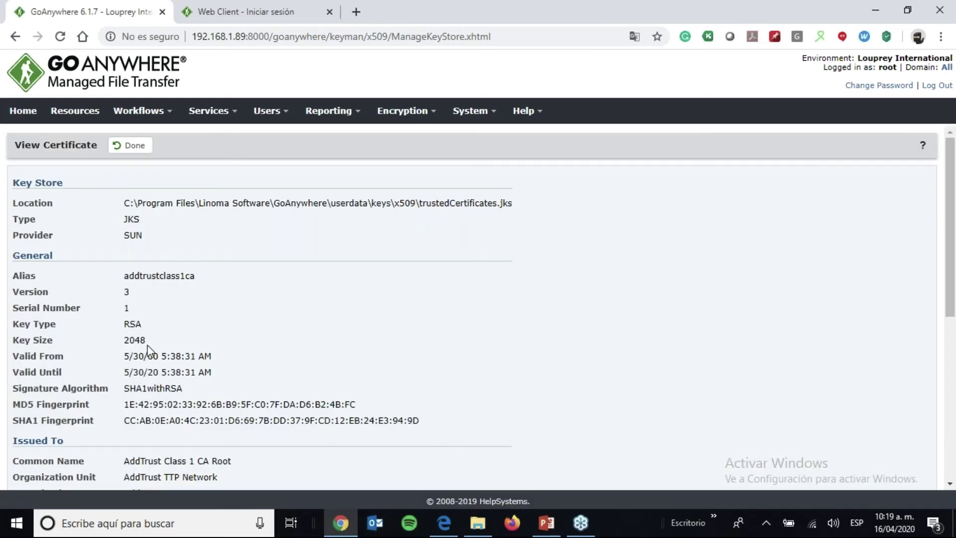
left_click_drag(149, 343, 121, 341)
left_click(134, 148)
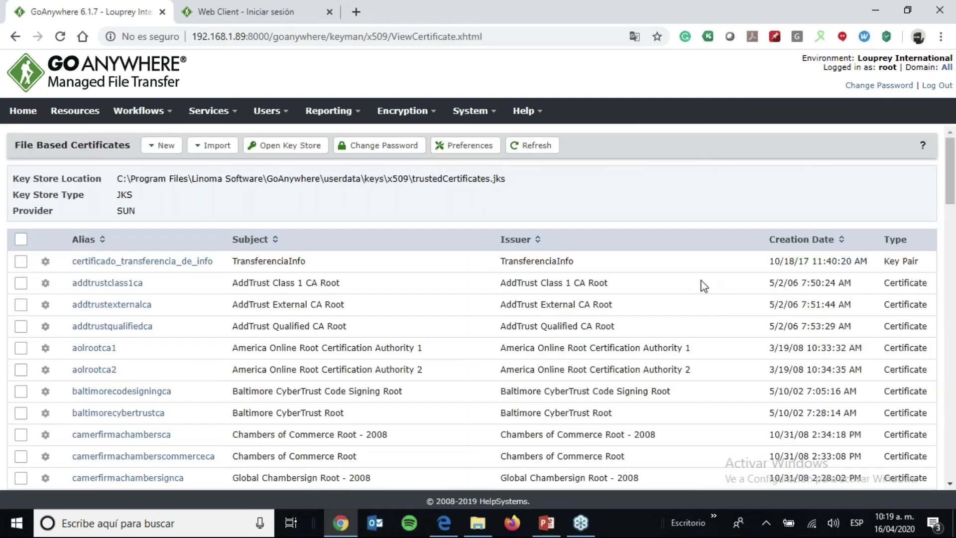
- Open the certplusclass2primaryca certificate and check its expired Valid Until date, 7/6/19
left_click(704, 286)
scroll(703, 286, "down", 5)
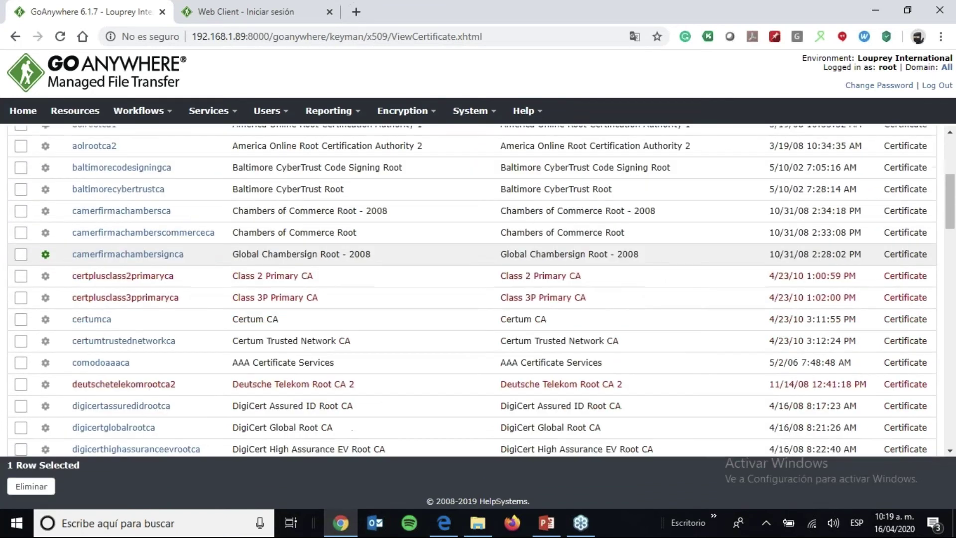
left_click(668, 285)
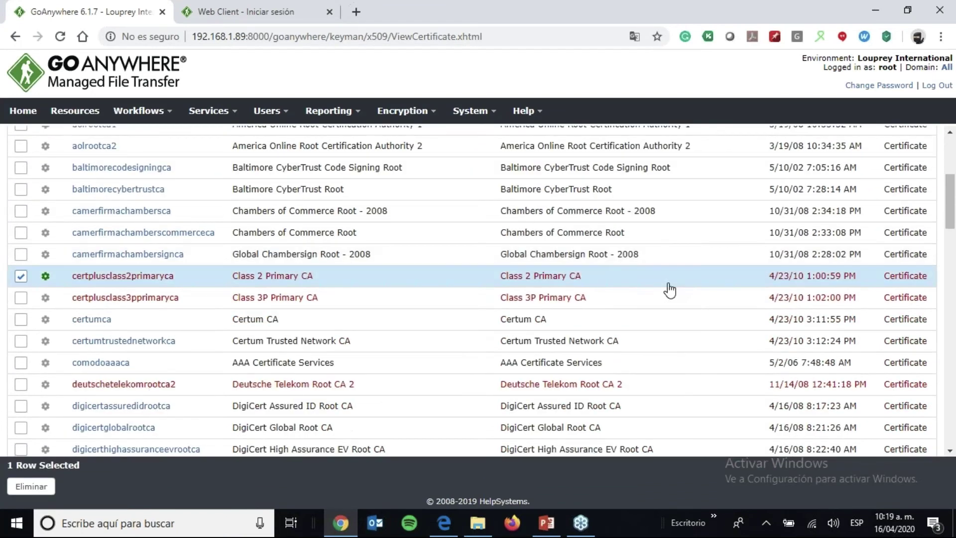
left_click(646, 303)
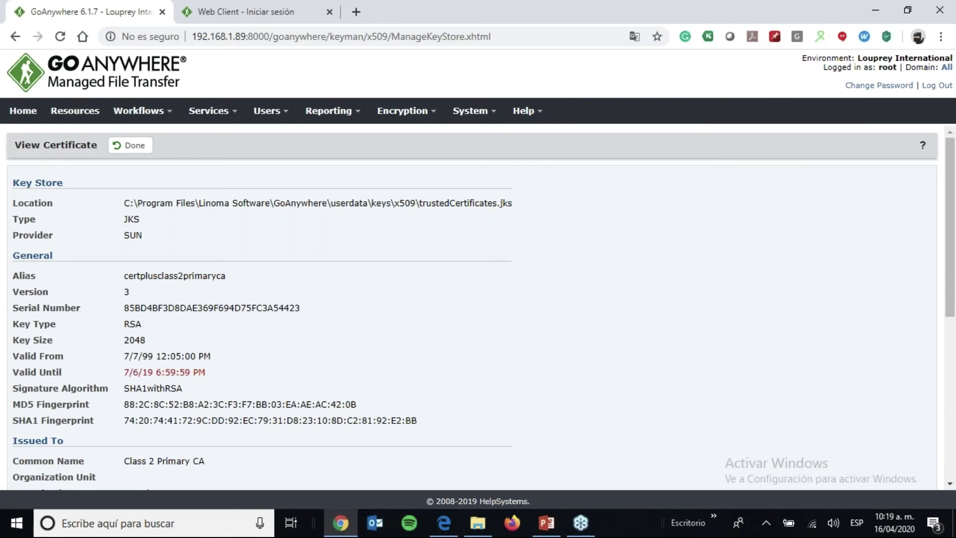
left_click_drag(213, 373, 112, 373)
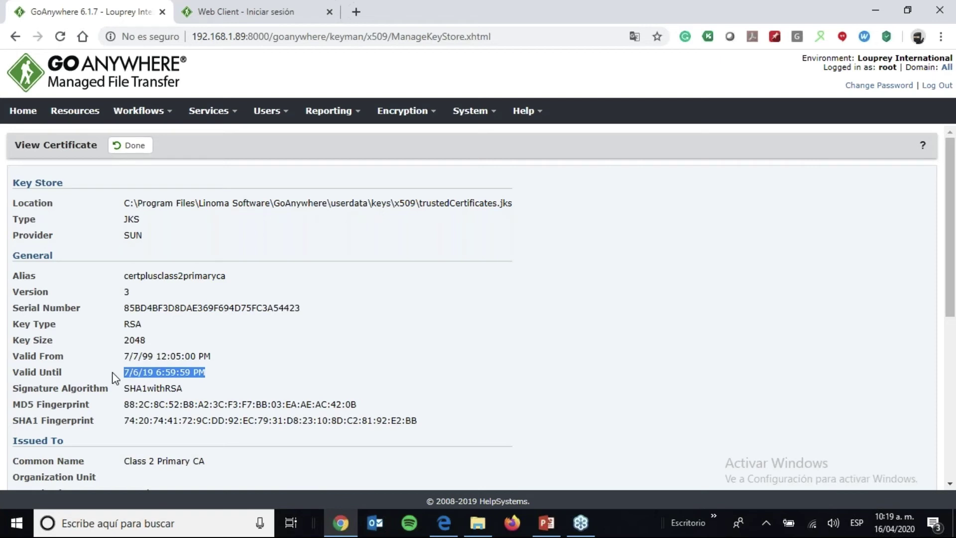
left_click(422, 113)
mouse_move(484, 164)
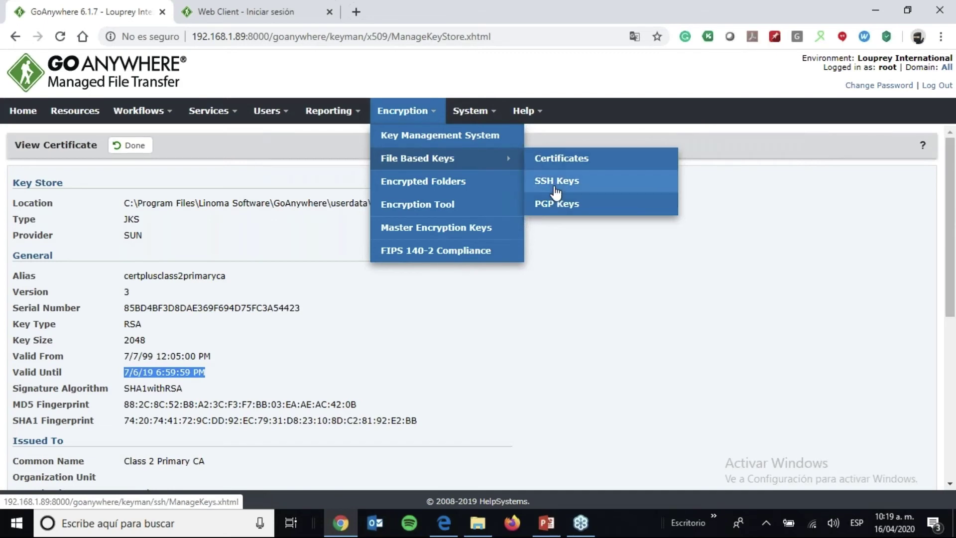
- Draft a new SSH key pair with key size 4096 and AES128 encryption, then cancel it
left_click(573, 182)
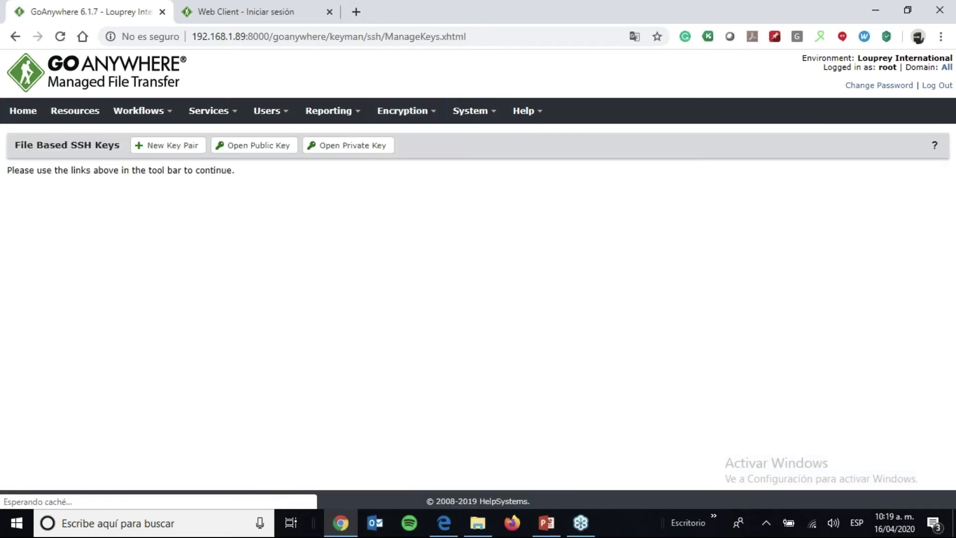
left_click(182, 150)
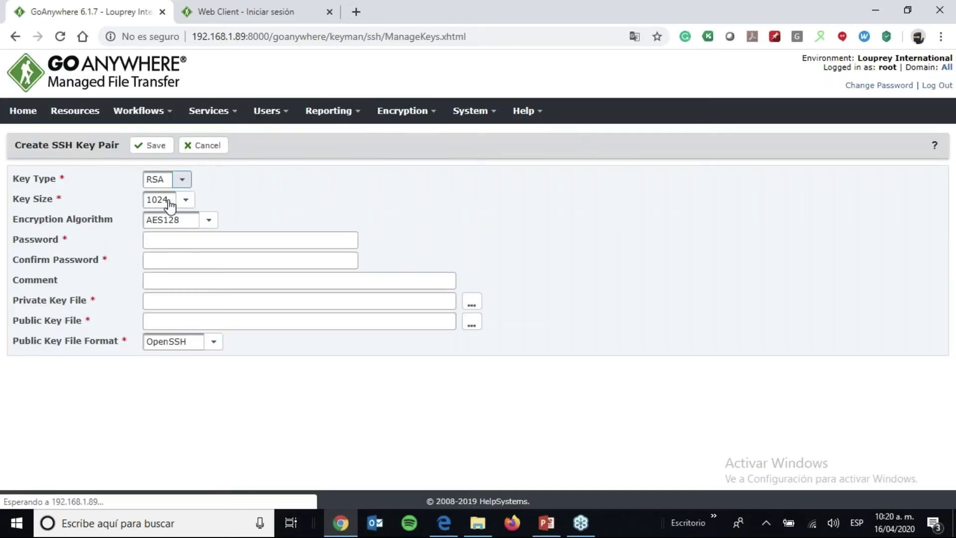
left_click(185, 200)
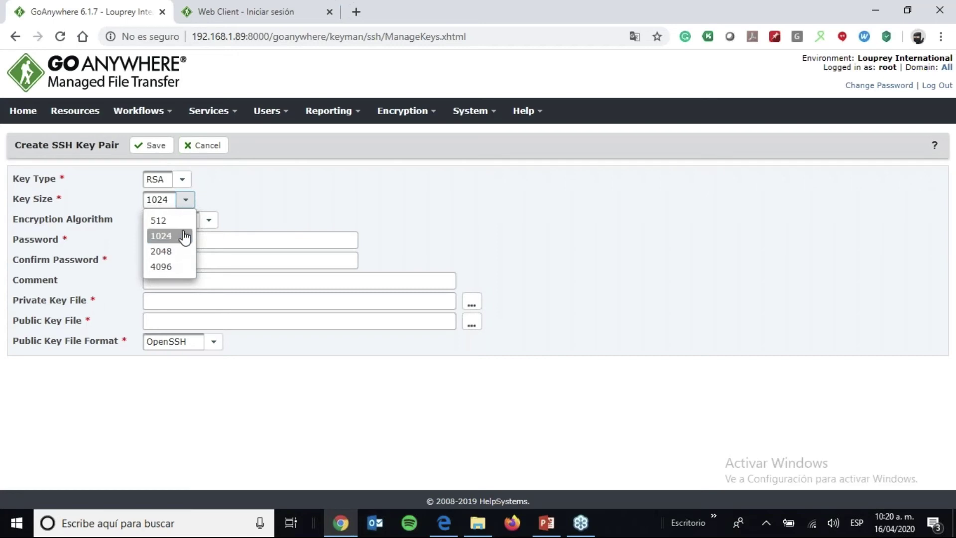
left_click(180, 253)
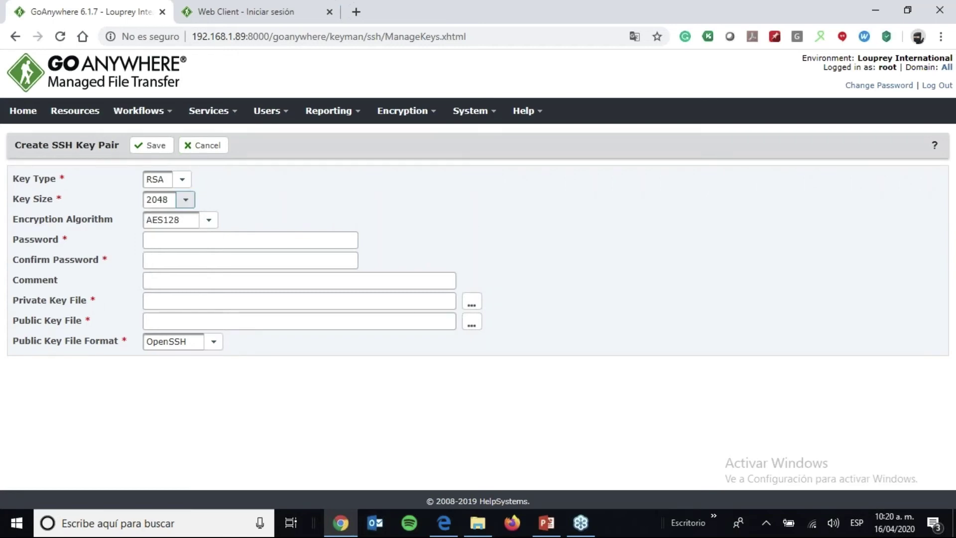
left_click(186, 201)
left_click(173, 267)
left_click(208, 221)
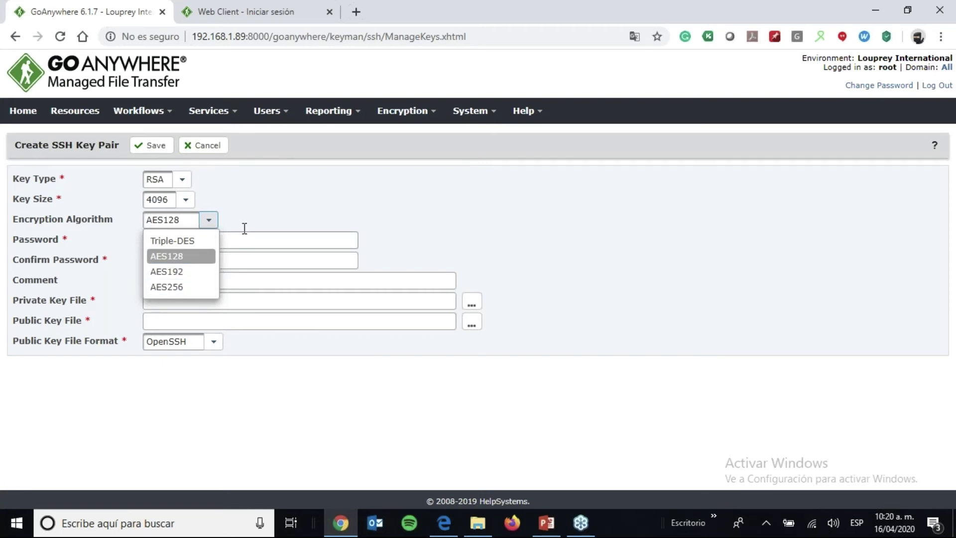
left_click(273, 209)
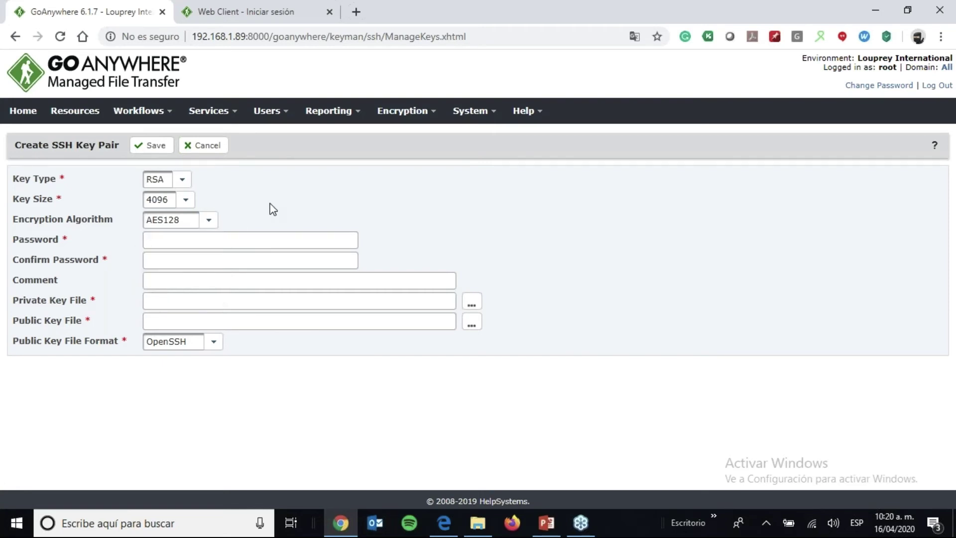
left_click(200, 148)
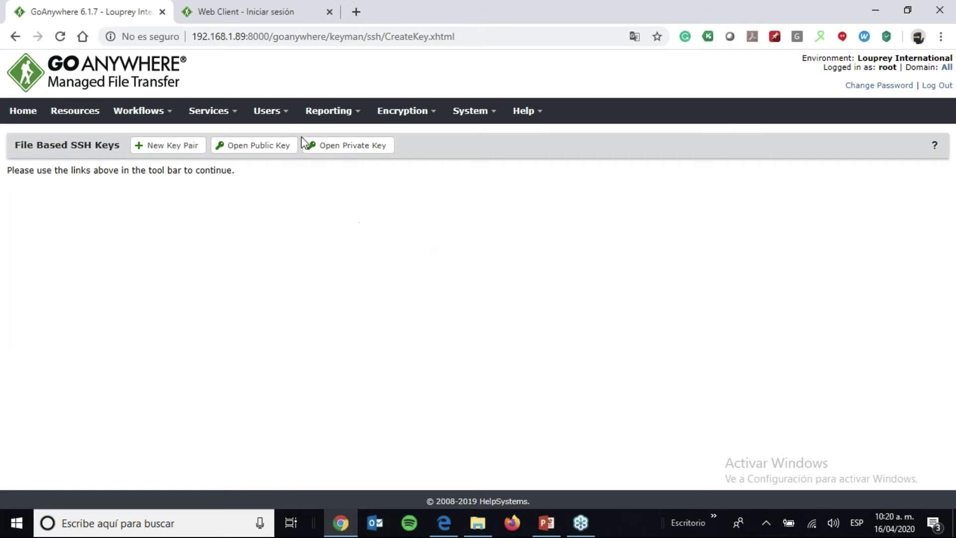
- Review the Web Users list, then move to the 'Web Client - Iniciar sesión' tab
left_click(279, 115)
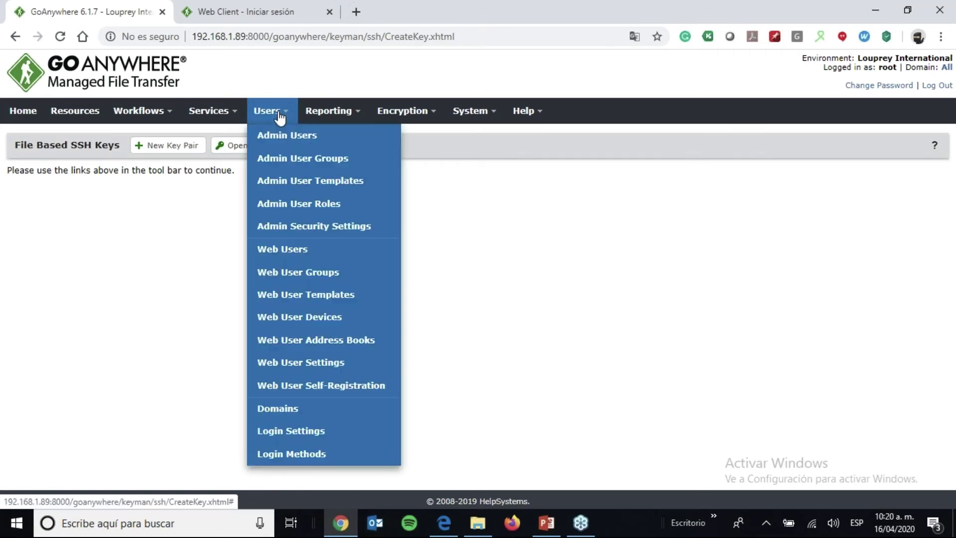
left_click(267, 253)
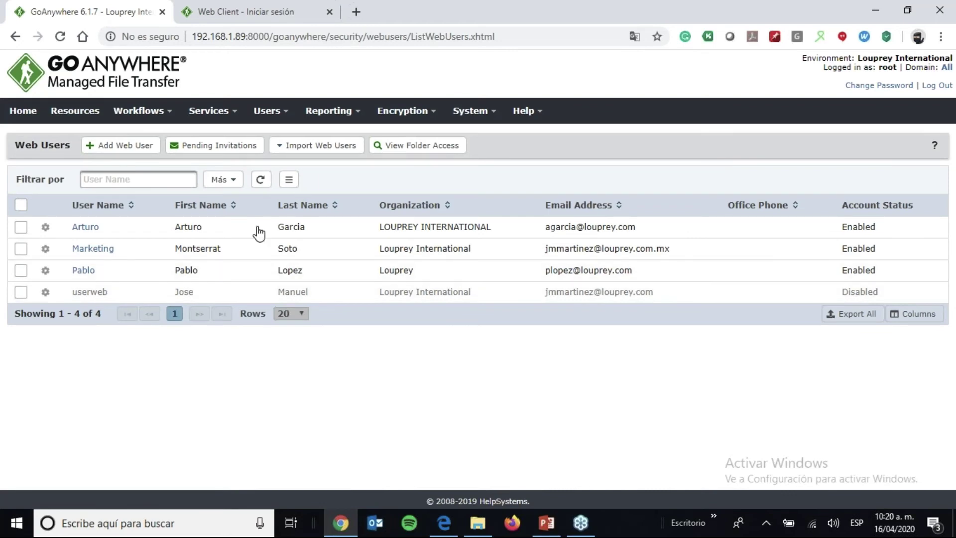
left_click(259, 12)
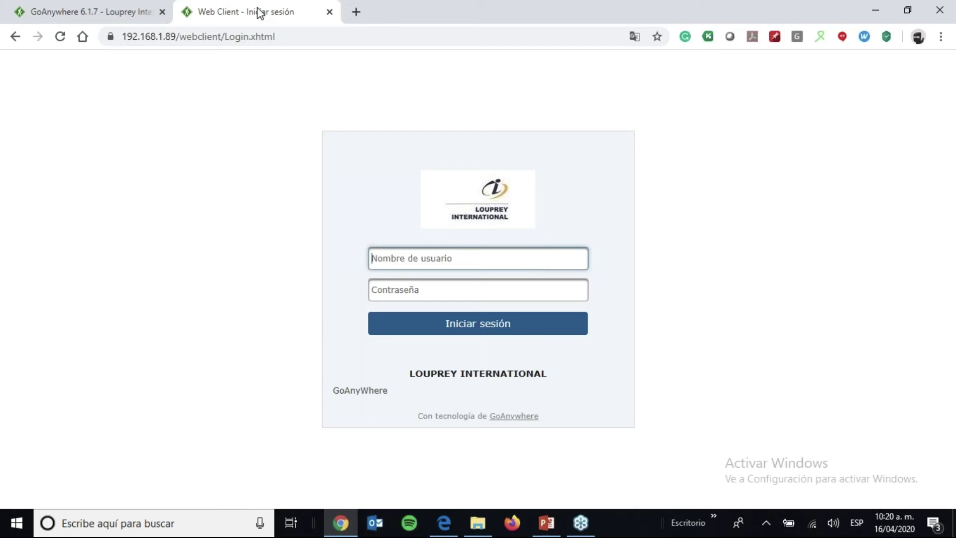
- Sign in with the web user's credentials, open FolderEncriptado and download -rpa-guide.pdf
type("Marketing")
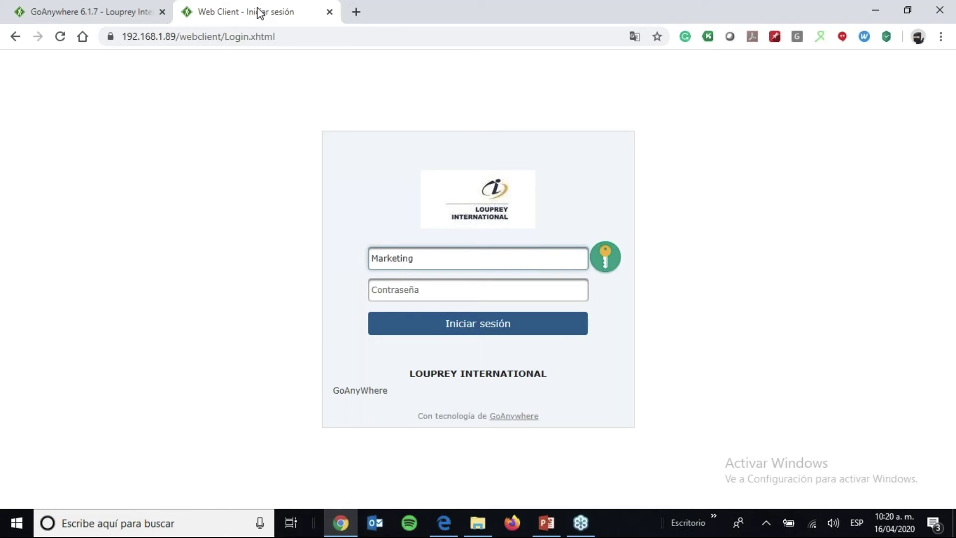
key("Tab")
type("•••")
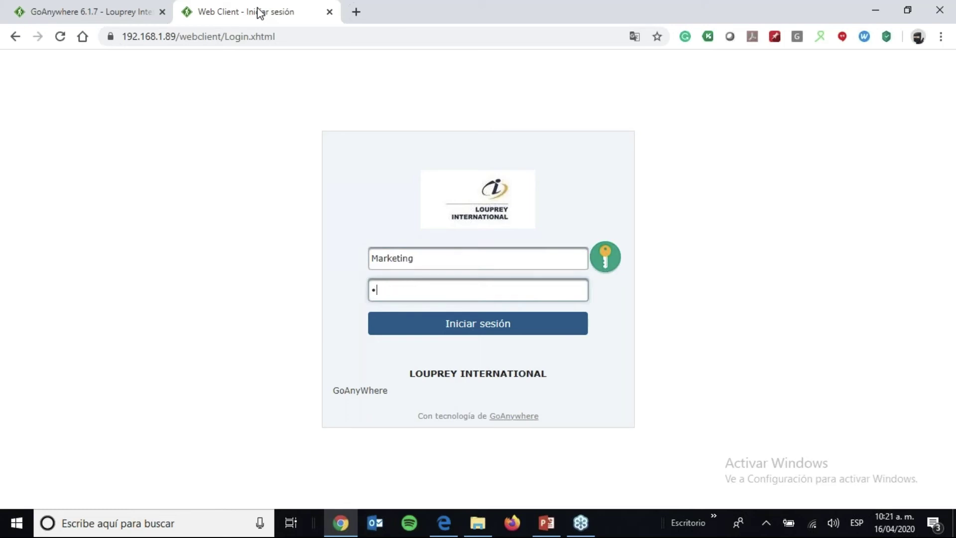
type("••••••")
key("Return")
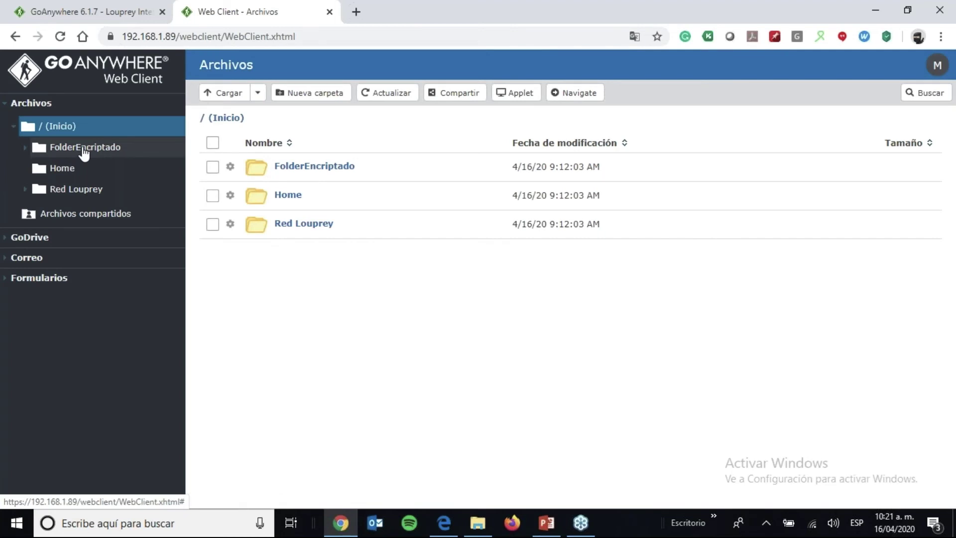
left_click(83, 149)
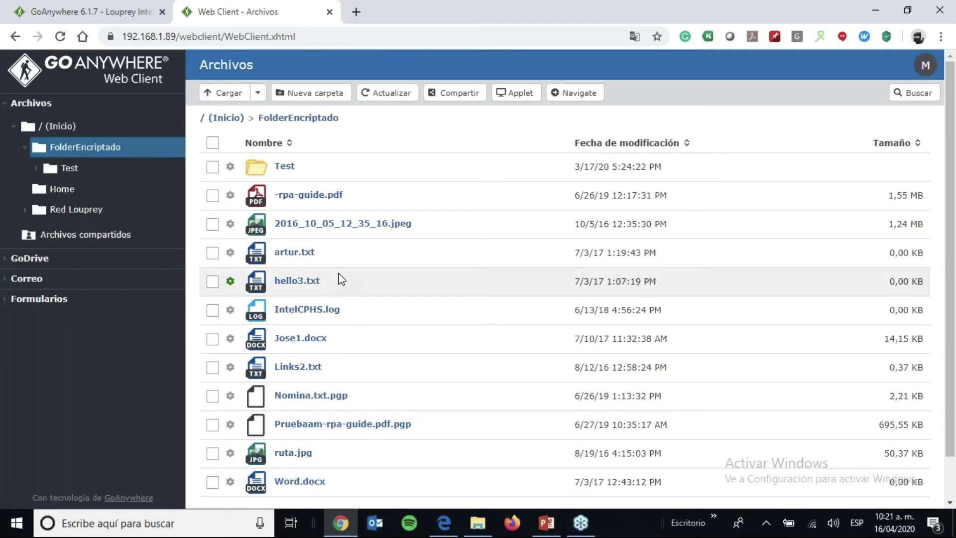
left_click(321, 196)
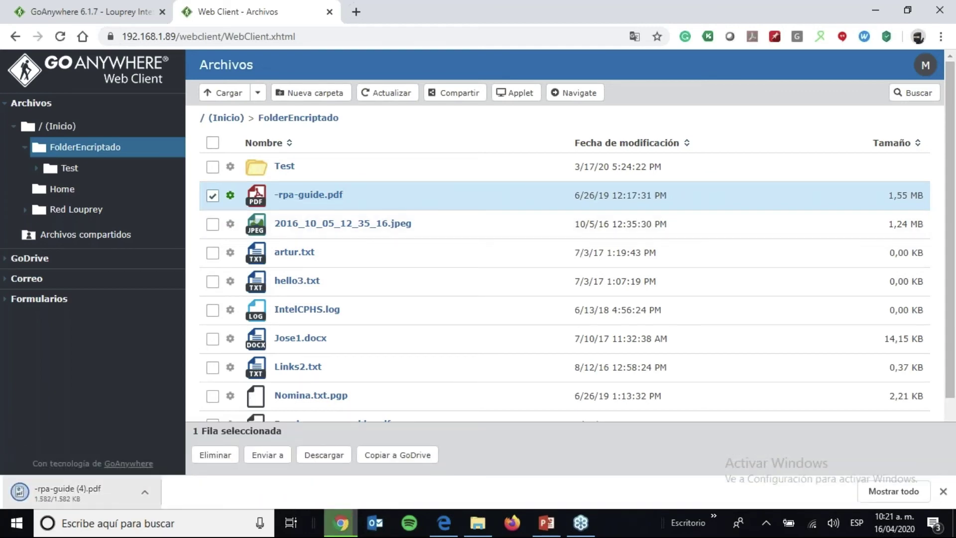
- Read past the cover of the downloaded -rpa-guide PDF, then bring up the win7 share in File Explorer
left_click(85, 493)
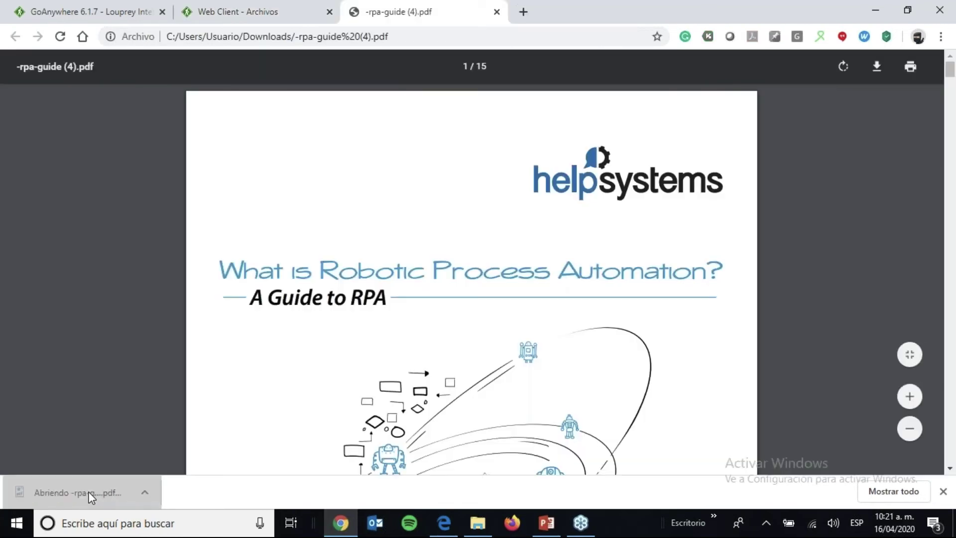
scroll(91, 497, "down", 3)
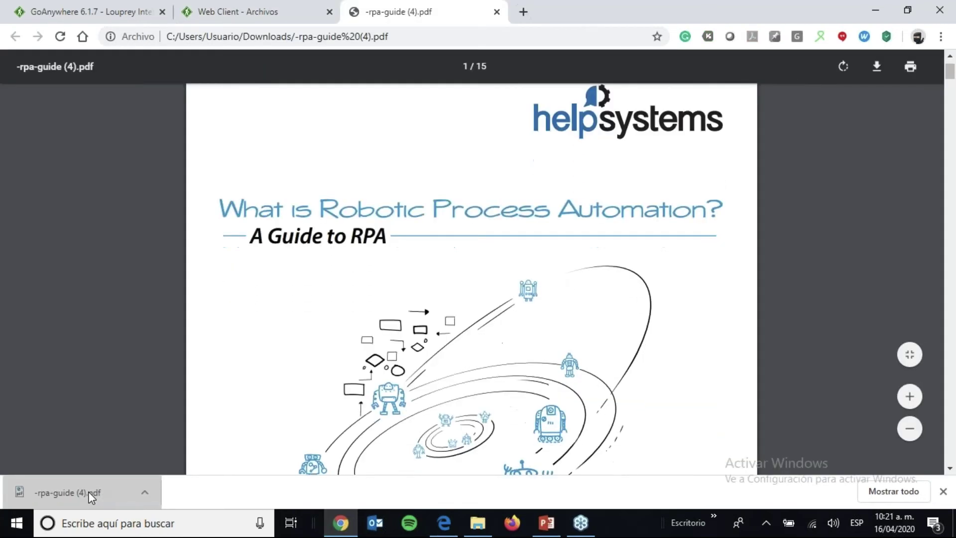
scroll(91, 497, "down", 3)
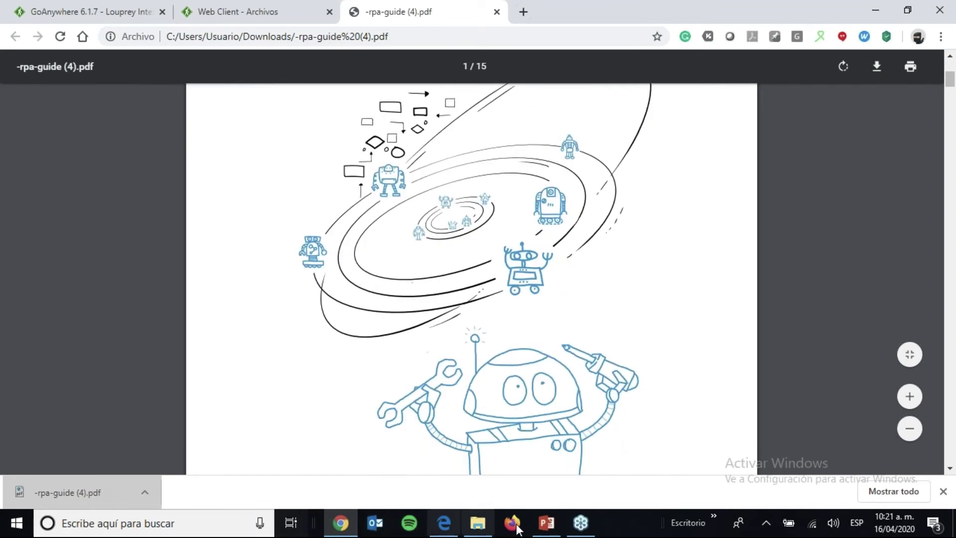
left_click(475, 524)
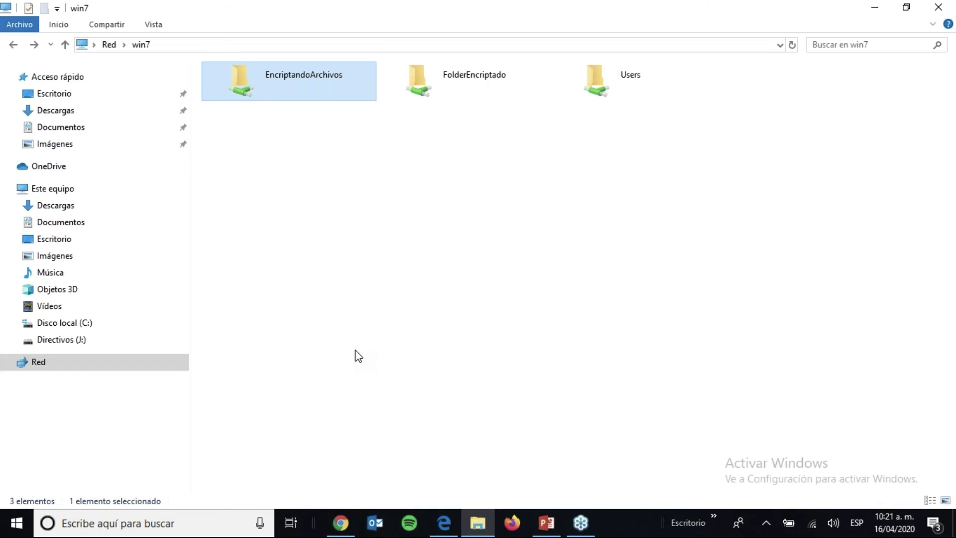
- Try opening the encrypted am-rpa-guide PDF in EncriptandoArchivos, which fails with an error
double_click(244, 82)
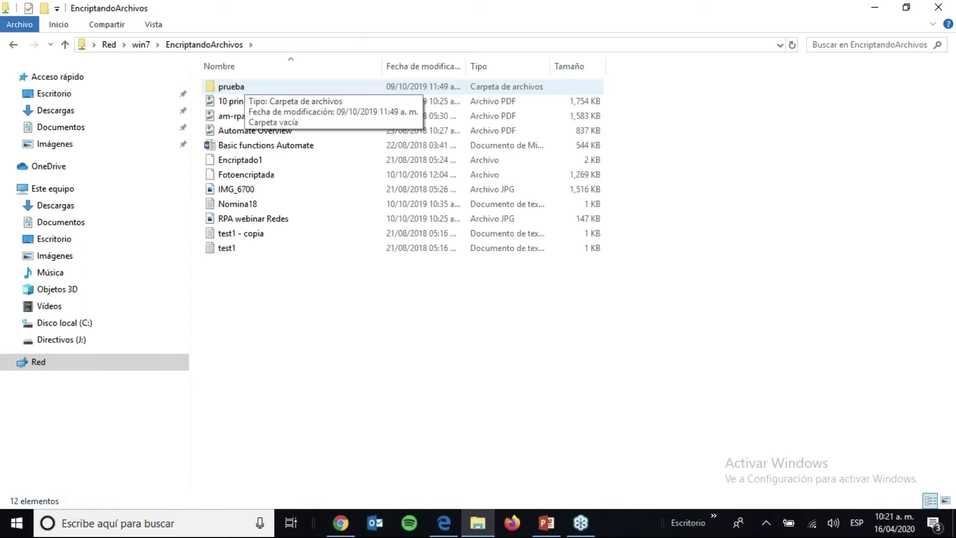
left_click(246, 118)
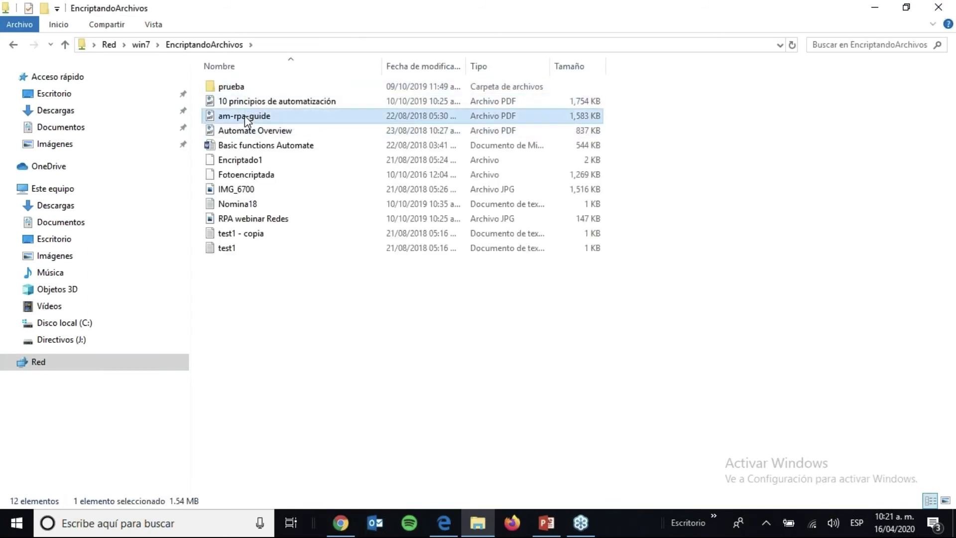
double_click(244, 116)
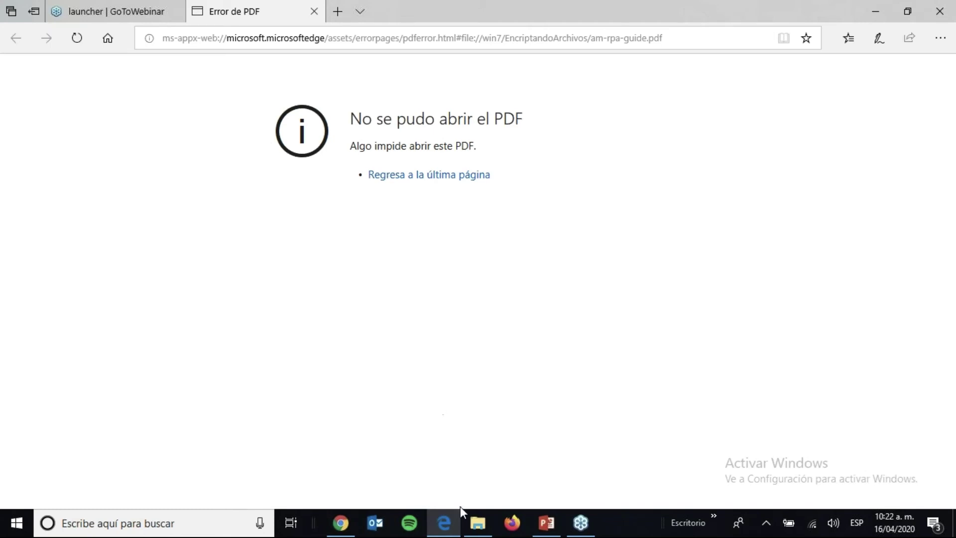
- Open Nomina18 in Notepad to see its garbled content, then return to the PDF in Chrome
left_click(487, 523)
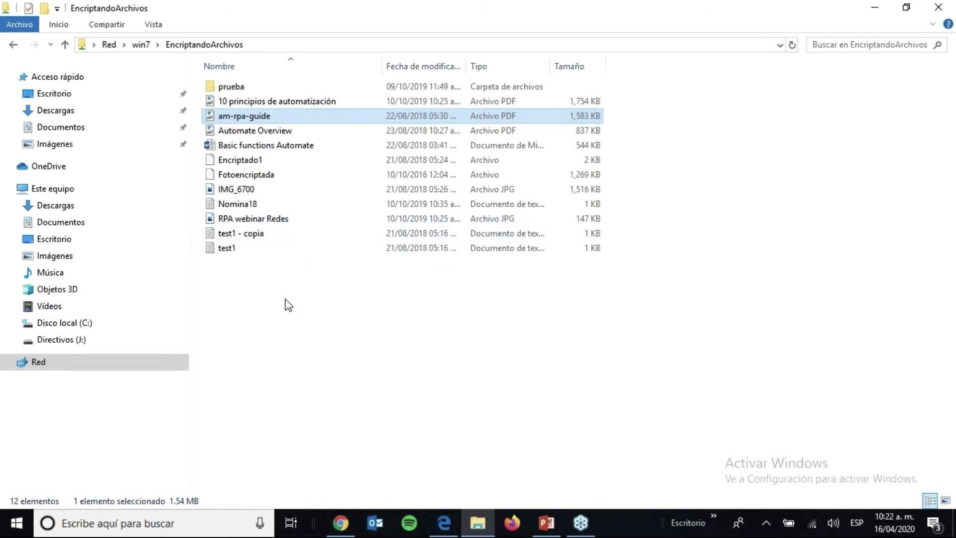
double_click(252, 205)
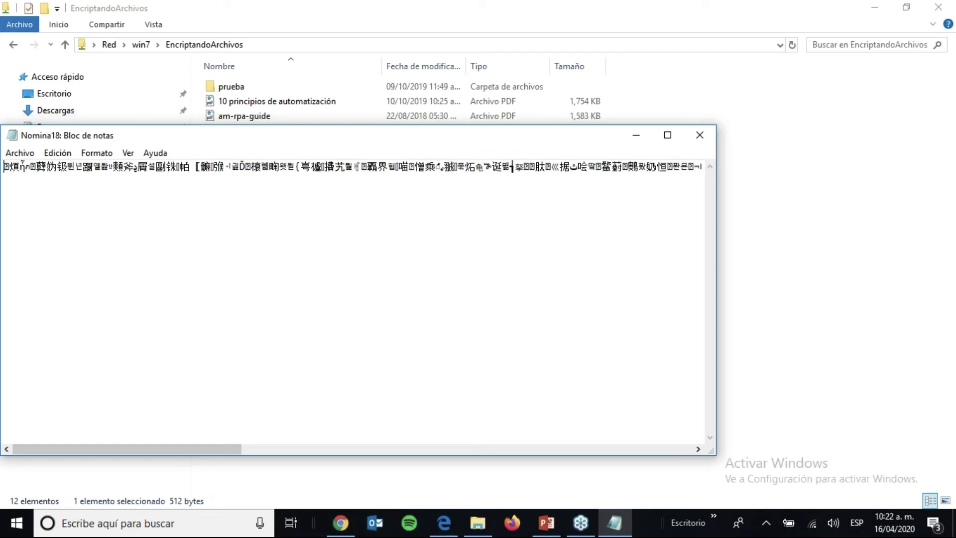
left_click(337, 530)
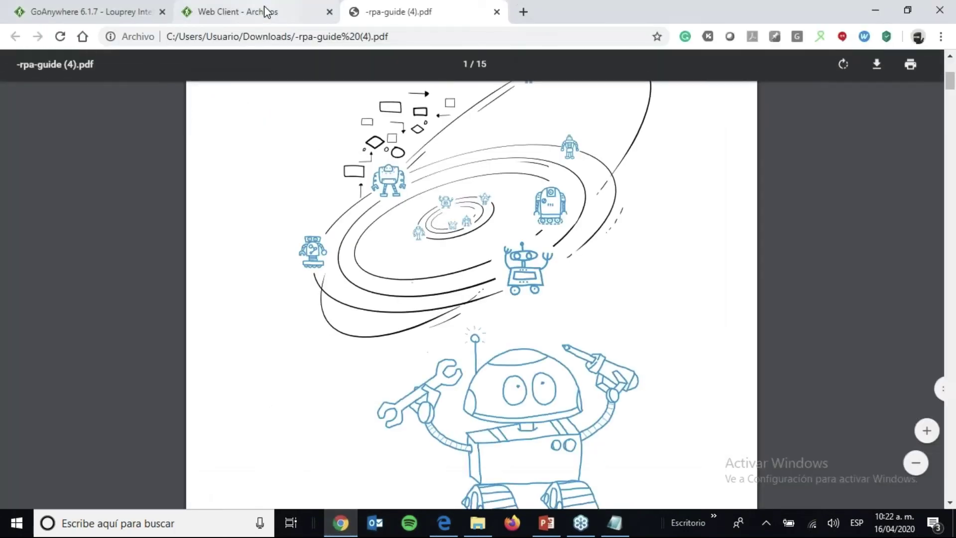
- Review the Web Client's Informe de actividades report, then return to the GoAnywhere 6.1.7 admin console
left_click(267, 12)
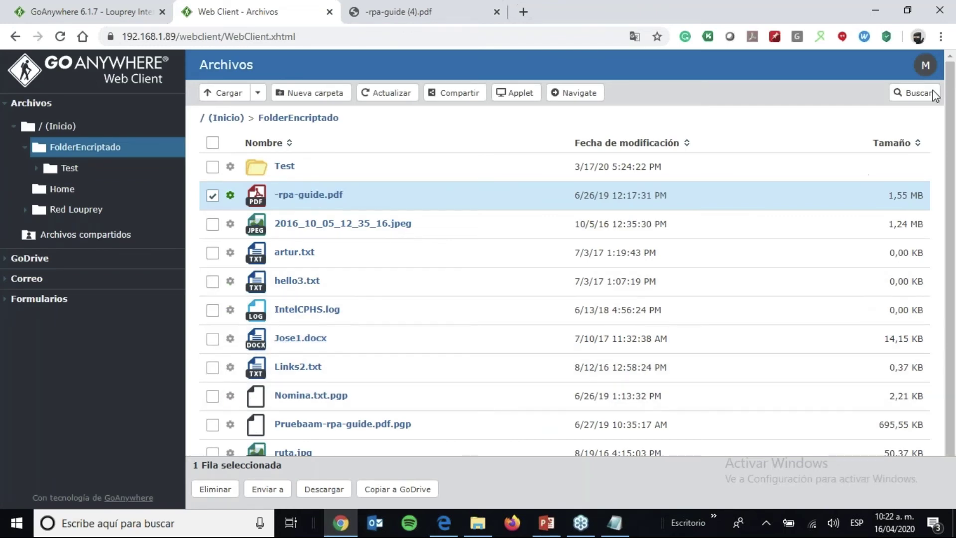
left_click(926, 70)
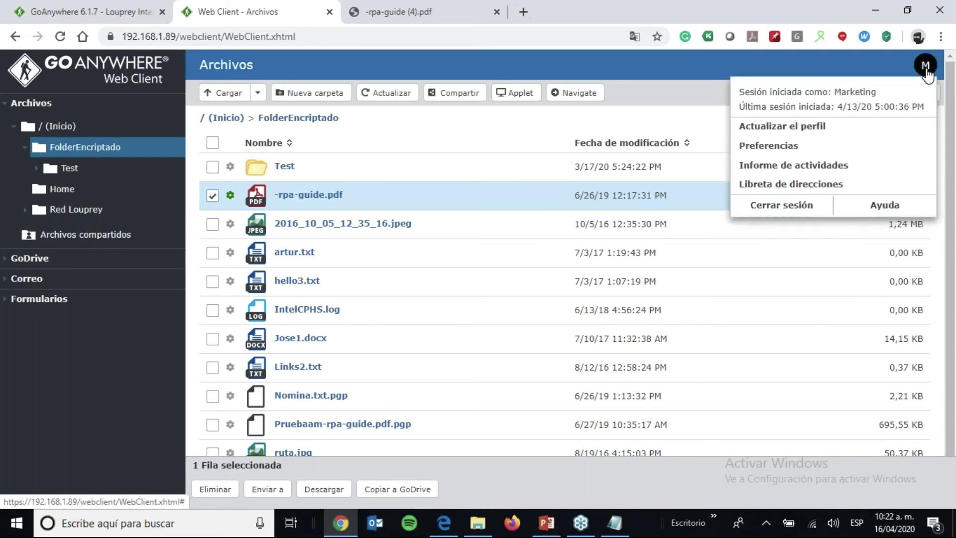
left_click(824, 169)
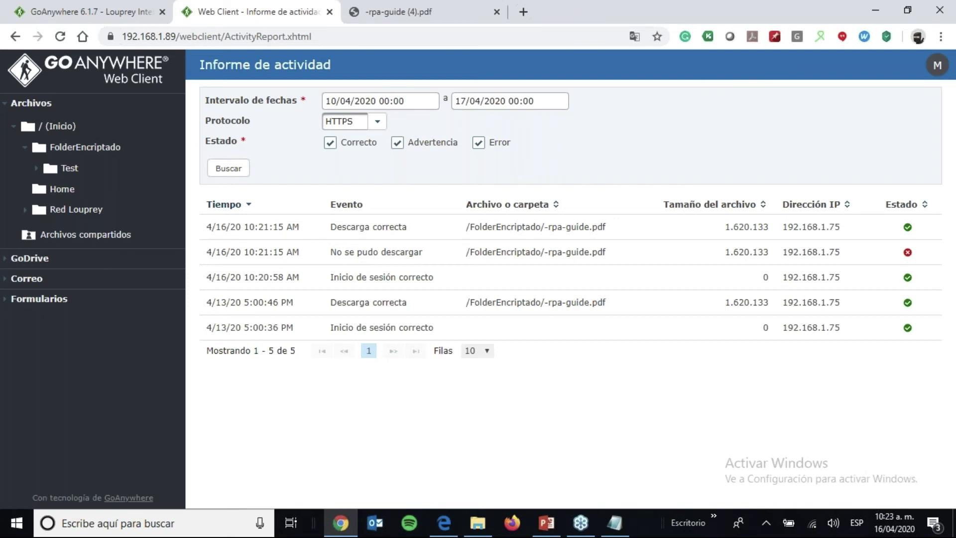
left_click(102, 14)
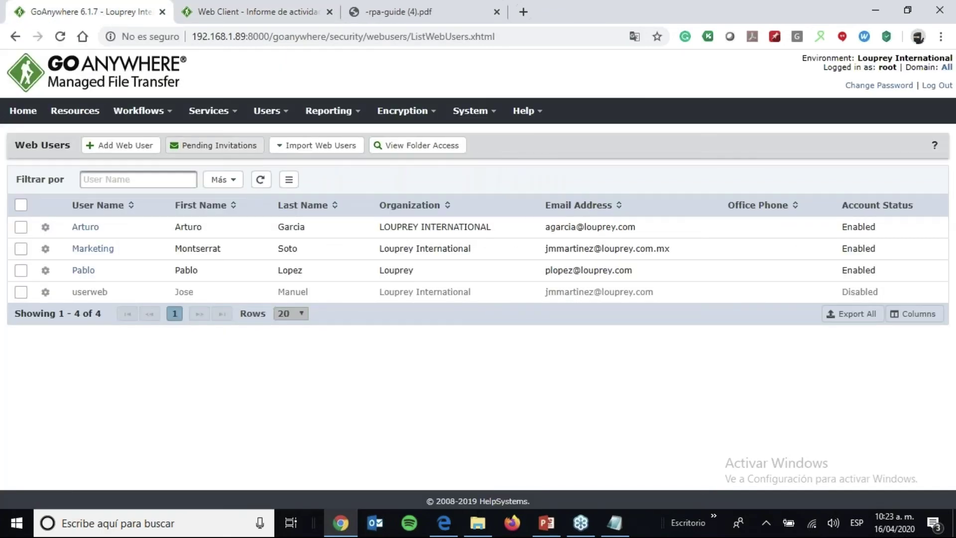
- From Services > Gateway Manager, open the configuration for gateway controller 192.168.1.1:9100
left_click(227, 118)
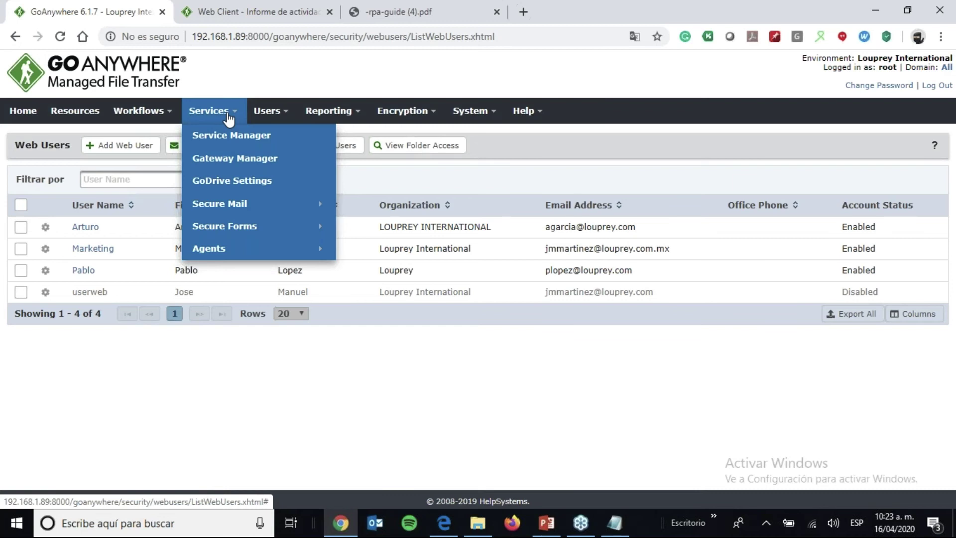
left_click(226, 158)
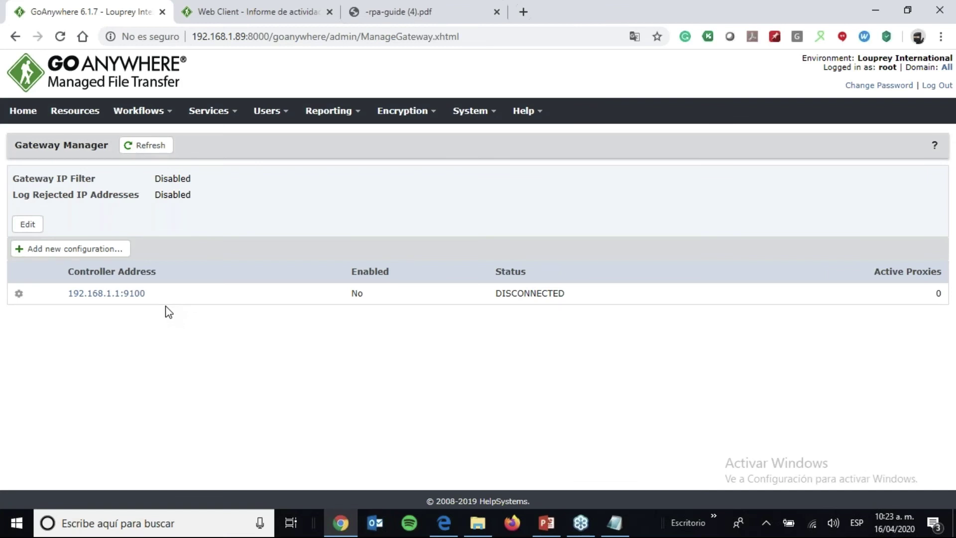
left_click(138, 295)
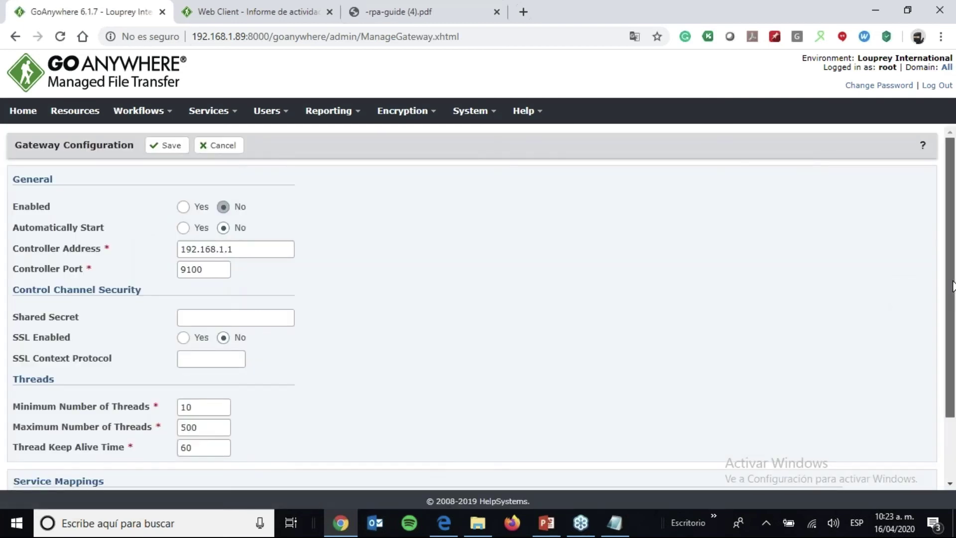
- Change the FTPS service mapping's To Port from 990 to 9999
scroll(952, 288, "down", 3)
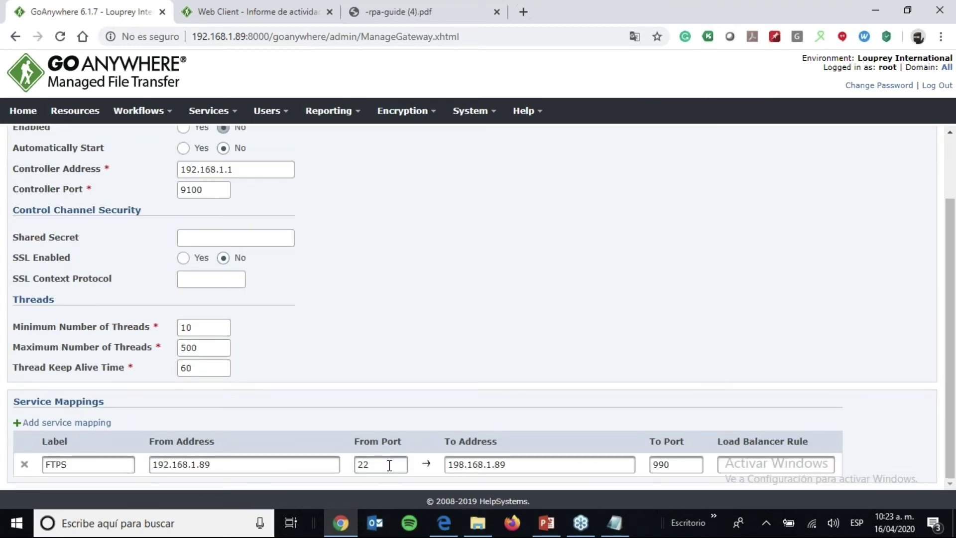
left_click_drag(389, 464, 354, 470)
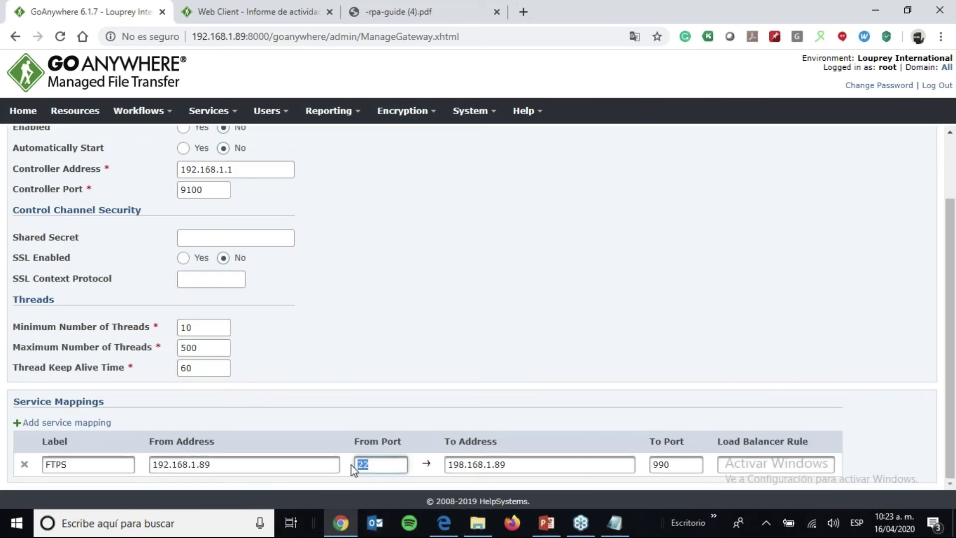
double_click(687, 464)
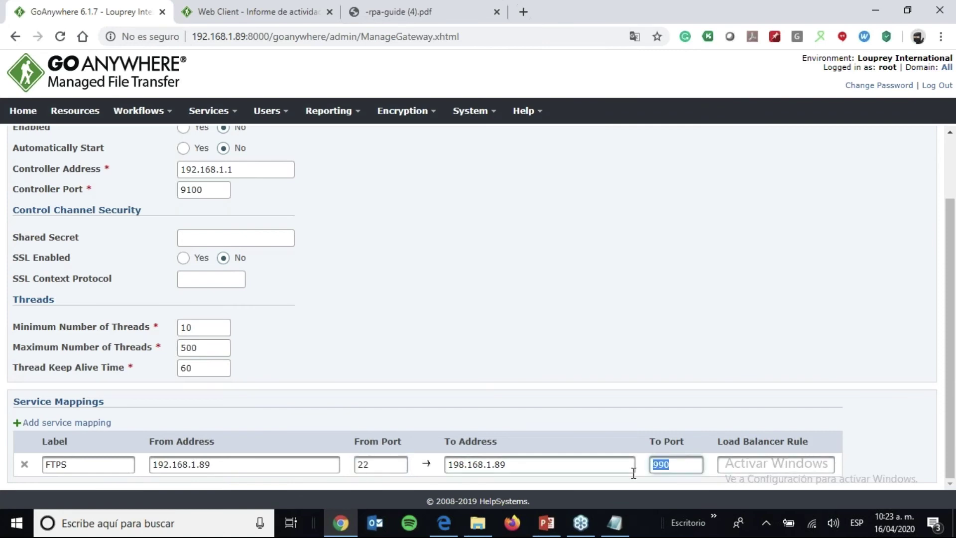
type("9999")
key("BackSpace")
type("9")
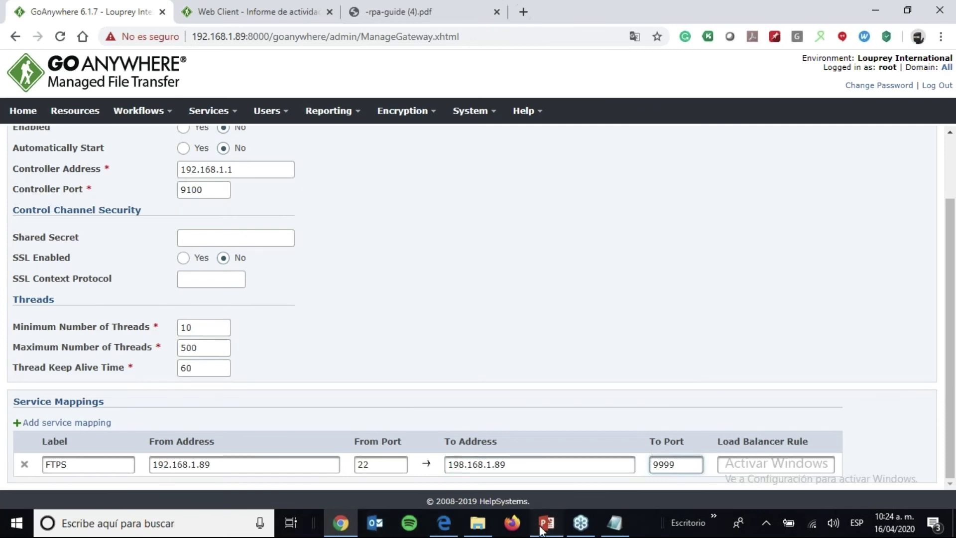
left_click(546, 523)
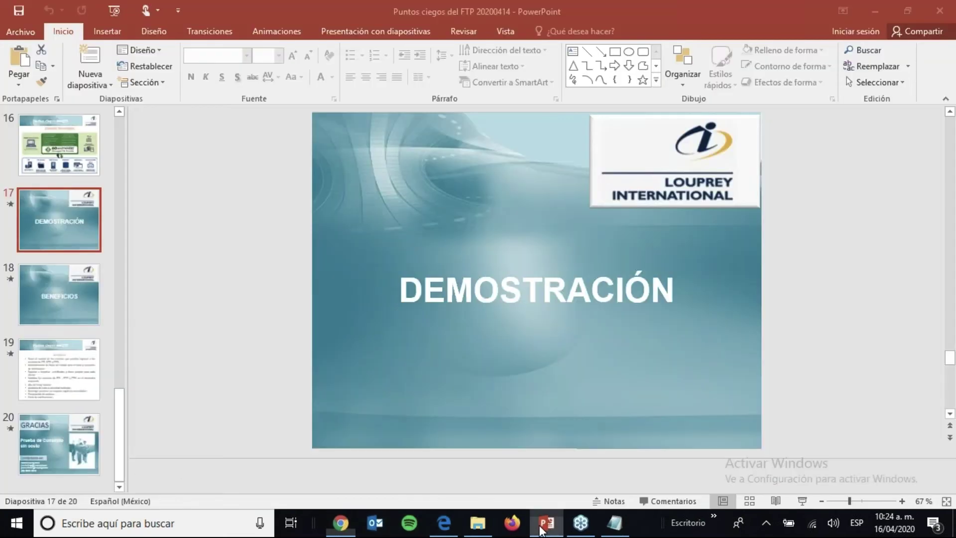
- Start the slide show at slide 18 BENEFICIOS and advance to the FTP/SFTP/FTPS user-control bullet
left_click(77, 307)
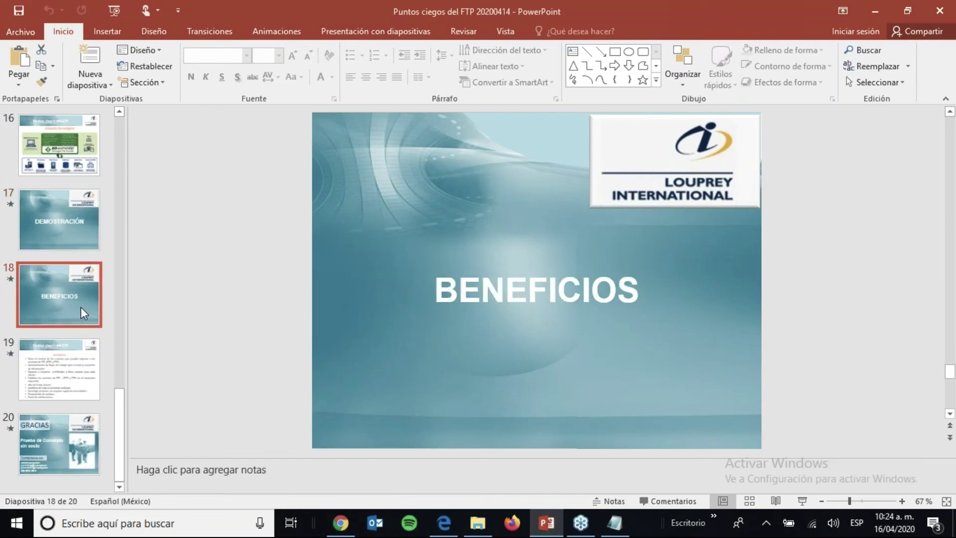
left_click(802, 498)
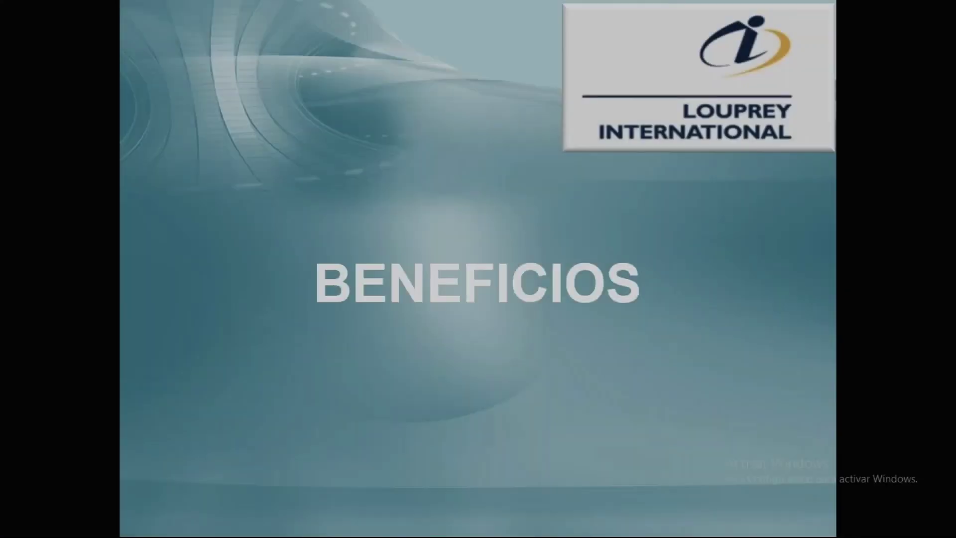
key("Right")
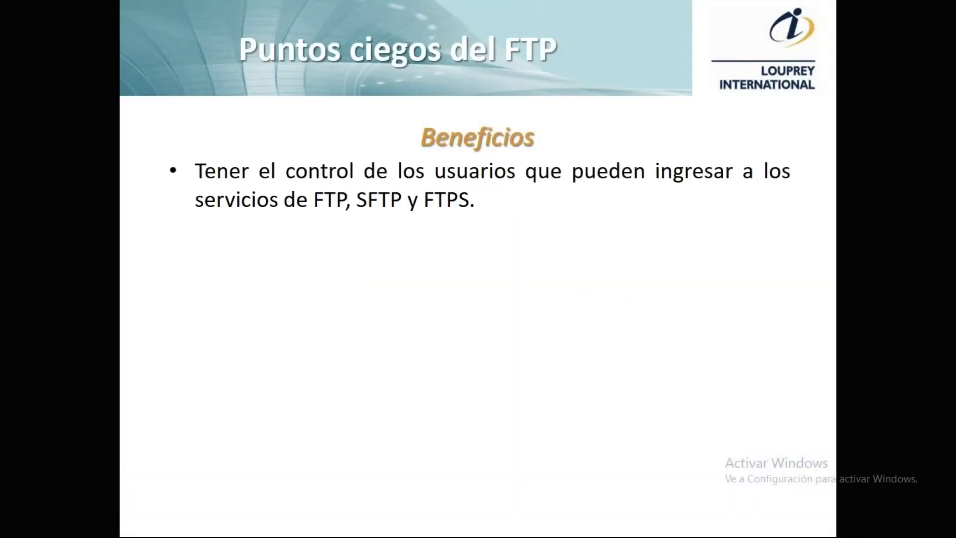